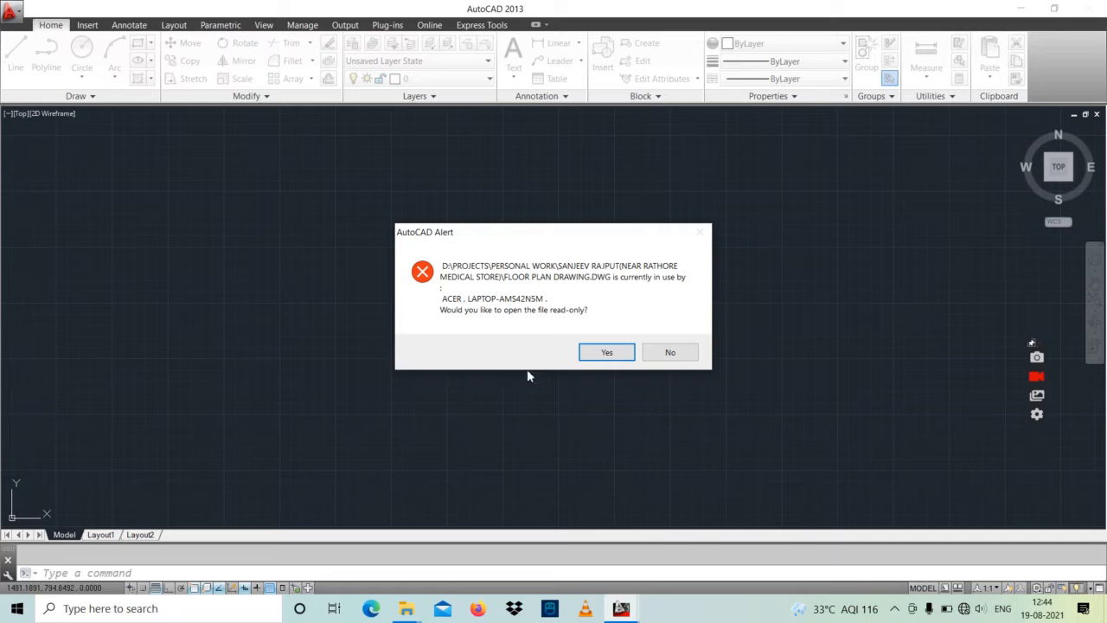
# Step: Open floor plan drawing.dwg as read-only and bring the framed group of plan sheets into view
pyautogui.click(608, 353)
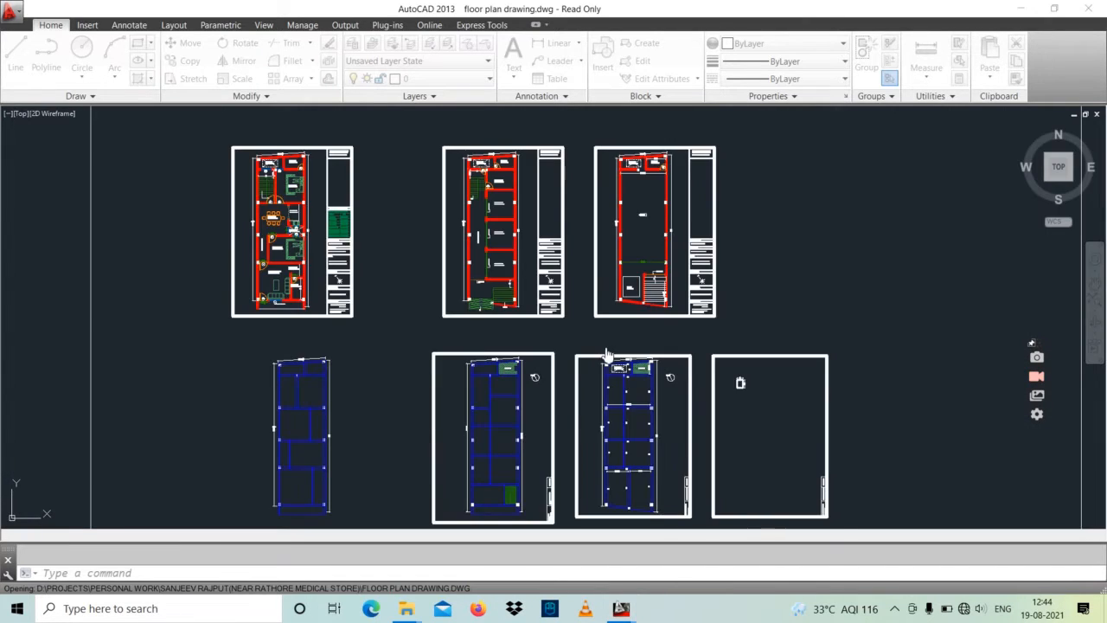
pyautogui.scroll(-8, 595, 347)
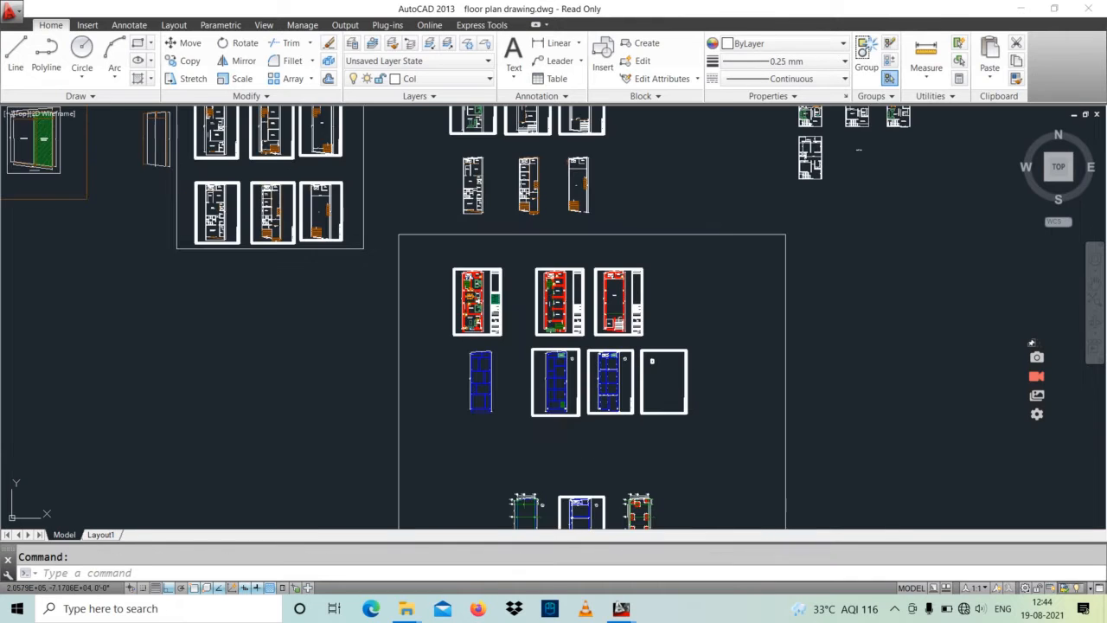
pyautogui.moveTo(643, 366); pyautogui.dragTo(569, 305, button='middle')
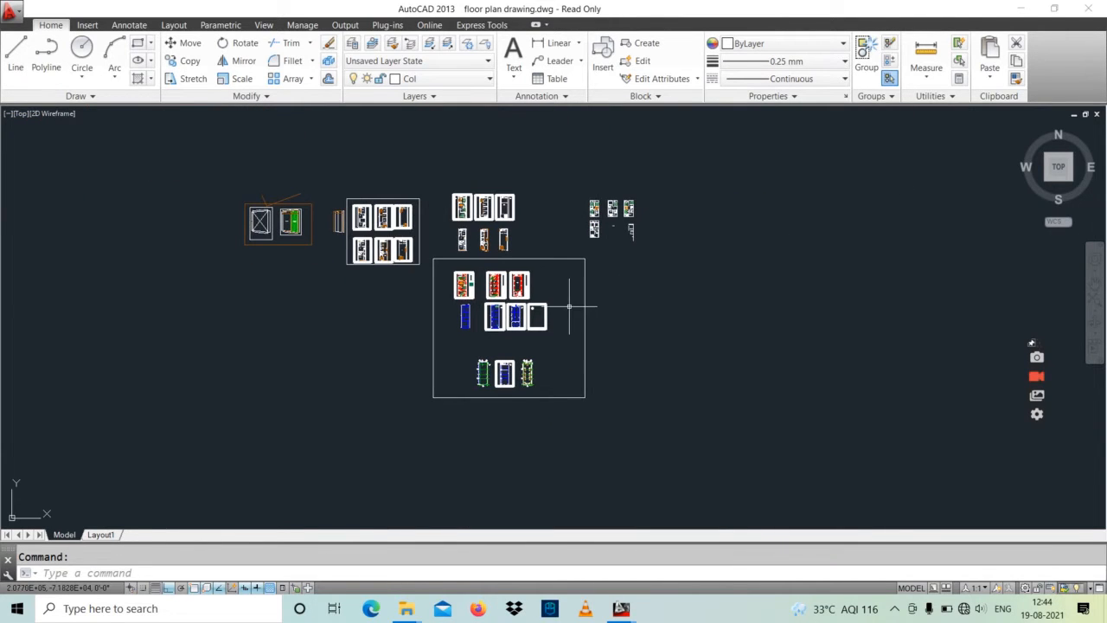
pyautogui.scroll(4, 506, 327)
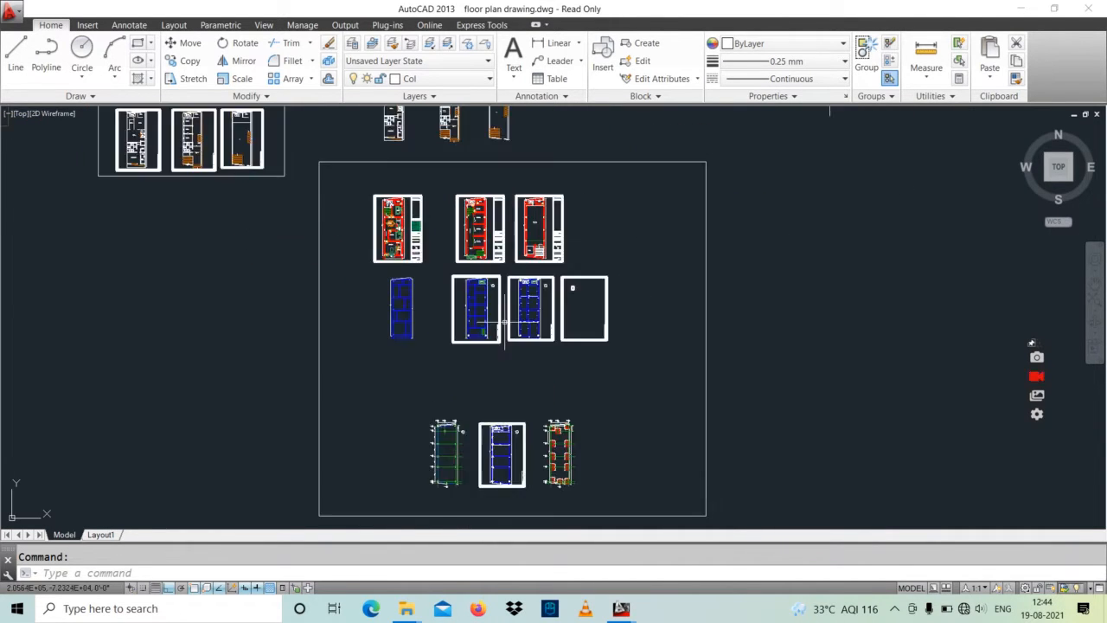
pyautogui.moveTo(512, 317)
pyautogui.mouseDown(button='middle')
pyautogui.moveTo(498, 370)
pyautogui.moveTo(481, 368)
pyautogui.moveTo(483, 333)
pyautogui.mouseUp(button='middle')
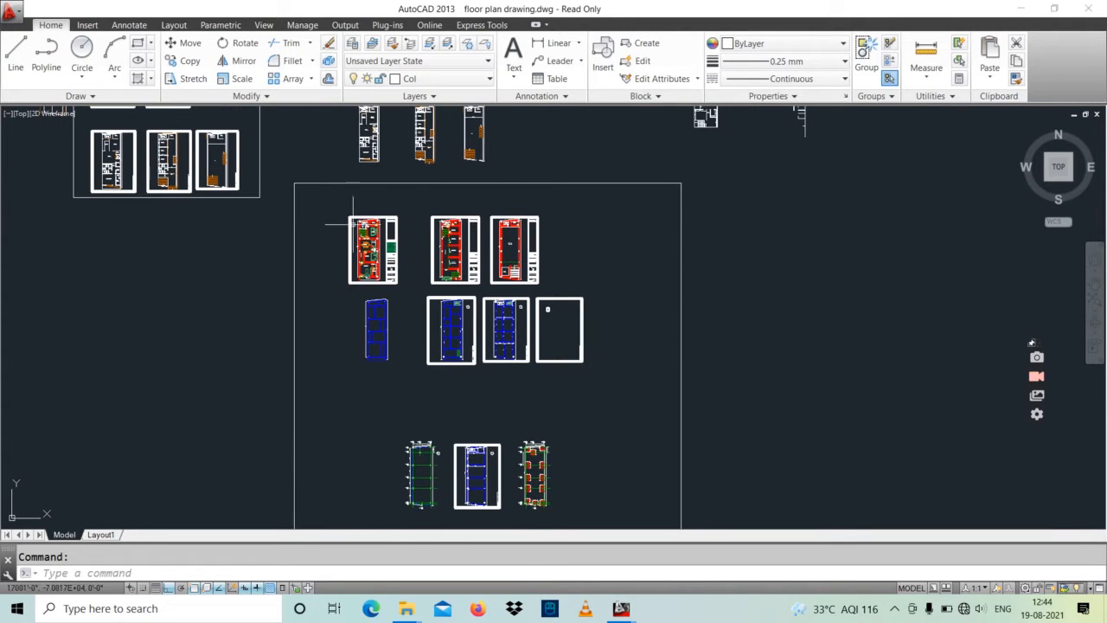
# Step: Examine the first floor plan's room layout and its title block
pyautogui.scroll(5, 361, 231)
pyautogui.scroll(2, 403, 238)
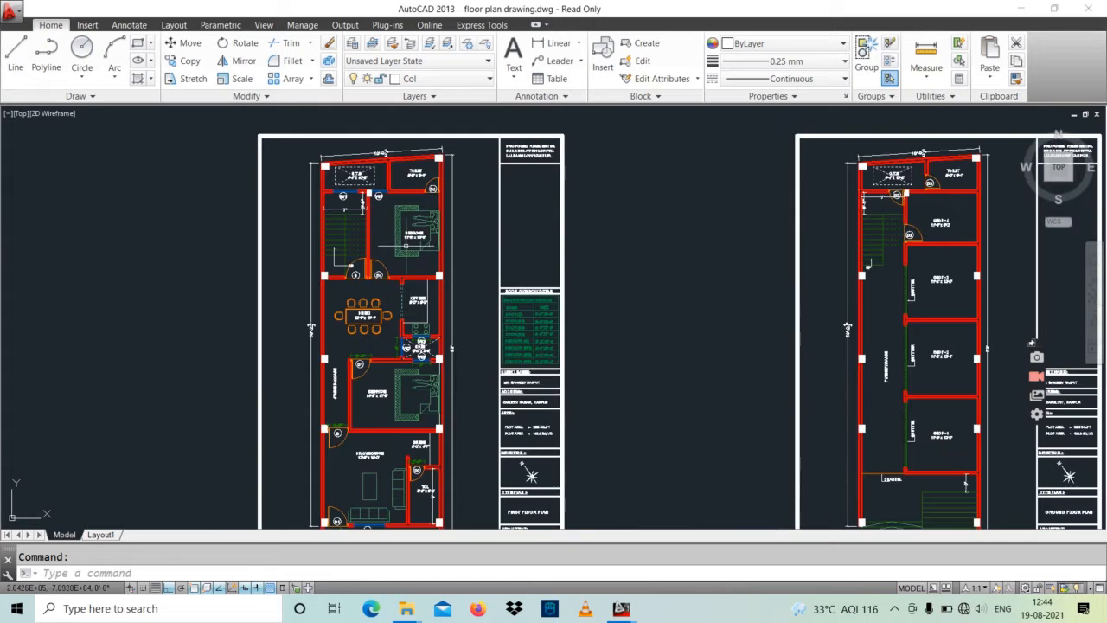
pyautogui.moveTo(403, 242); pyautogui.dragTo(366, 200, button='middle')
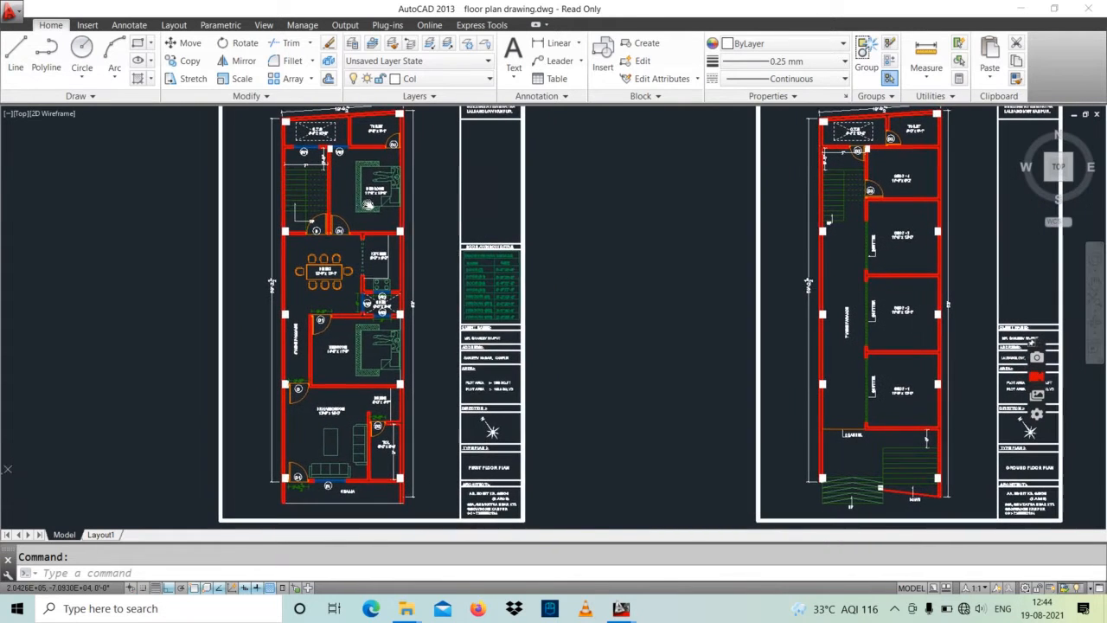
pyautogui.moveTo(430, 282); pyautogui.dragTo(312, 205, button='middle')
pyautogui.scroll(4, 375, 385)
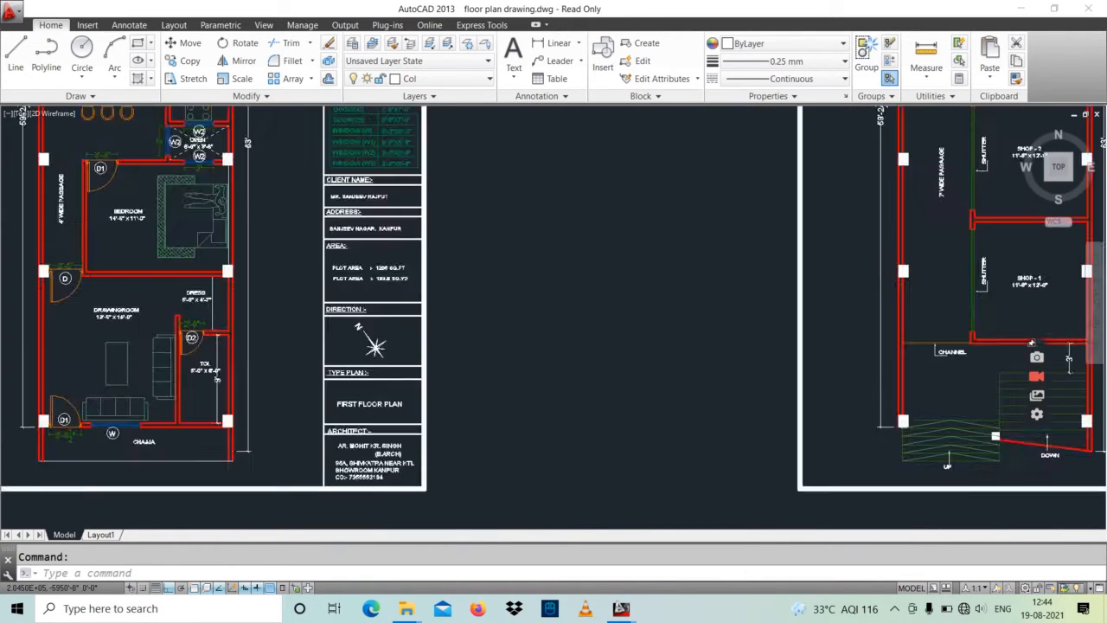
pyautogui.scroll(-4, 415, 410)
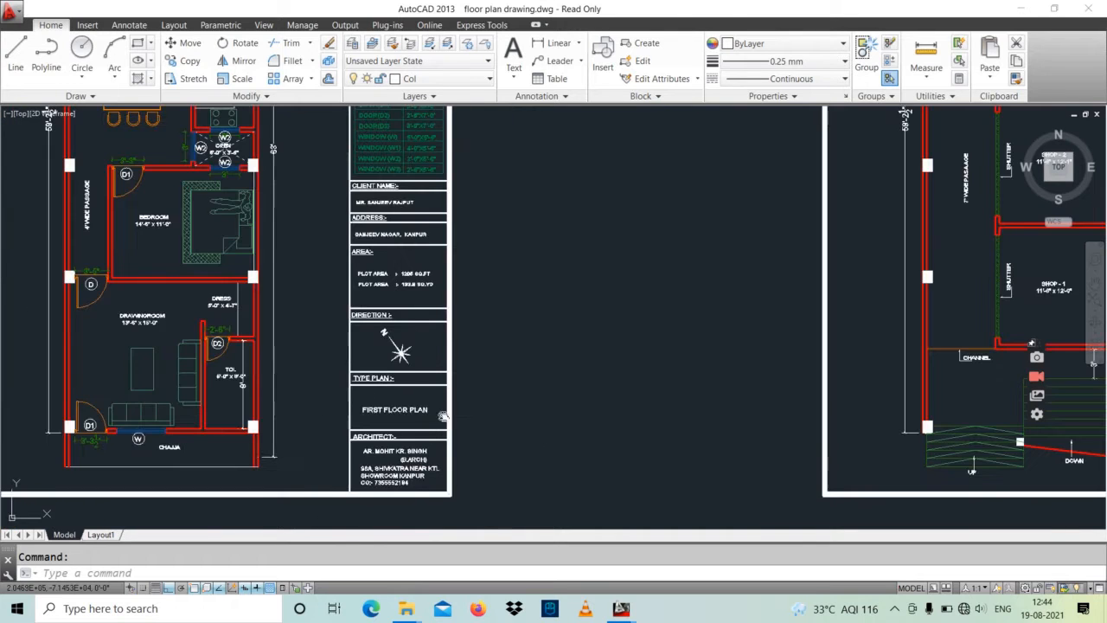
# Step: Examine the ground floor plan sheet and the plan type in its title block
pyautogui.moveTo(444, 415); pyautogui.dragTo(168, 401, button='middle')
pyautogui.moveTo(363, 420); pyautogui.dragTo(179, 422, button='middle')
pyautogui.moveTo(412, 423); pyautogui.dragTo(157, 462, button='middle')
pyautogui.moveTo(287, 444); pyautogui.dragTo(279, 450, button='middle')
pyautogui.scroll(-2, 381, 400)
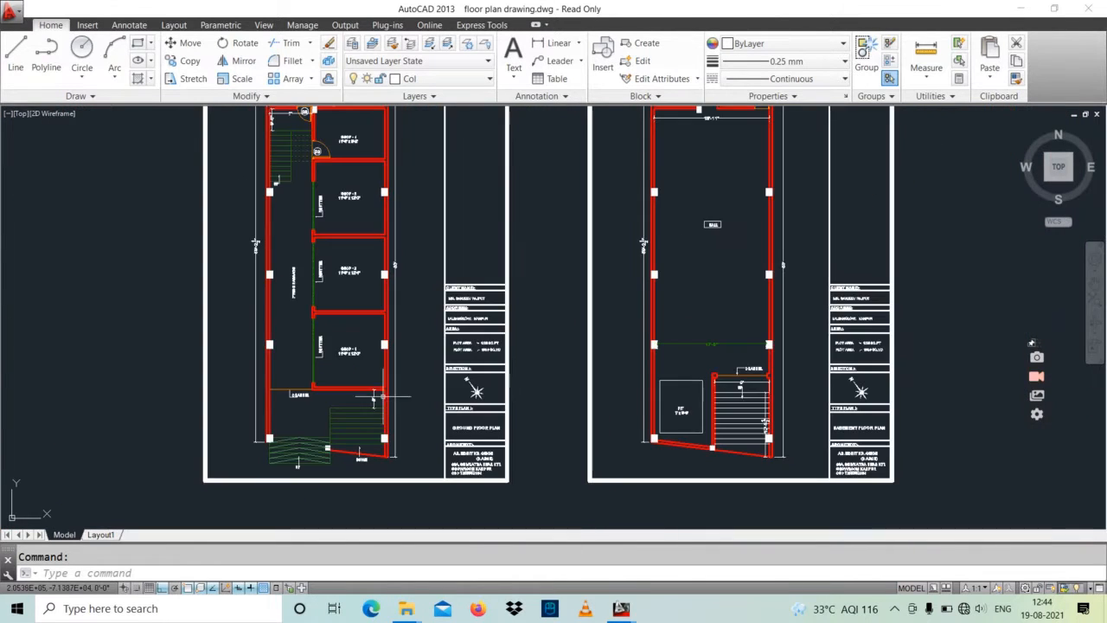
pyautogui.moveTo(387, 397); pyautogui.dragTo(376, 437, button='middle')
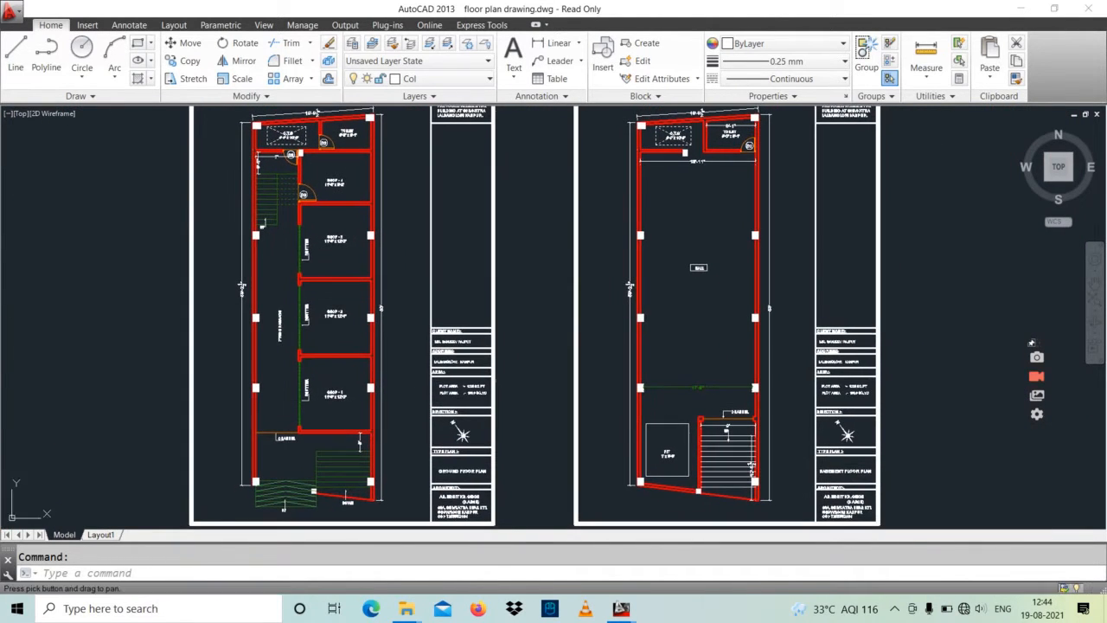
pyautogui.moveTo(385, 354); pyautogui.dragTo(368, 303, button='middle')
pyautogui.scroll(5, 444, 417)
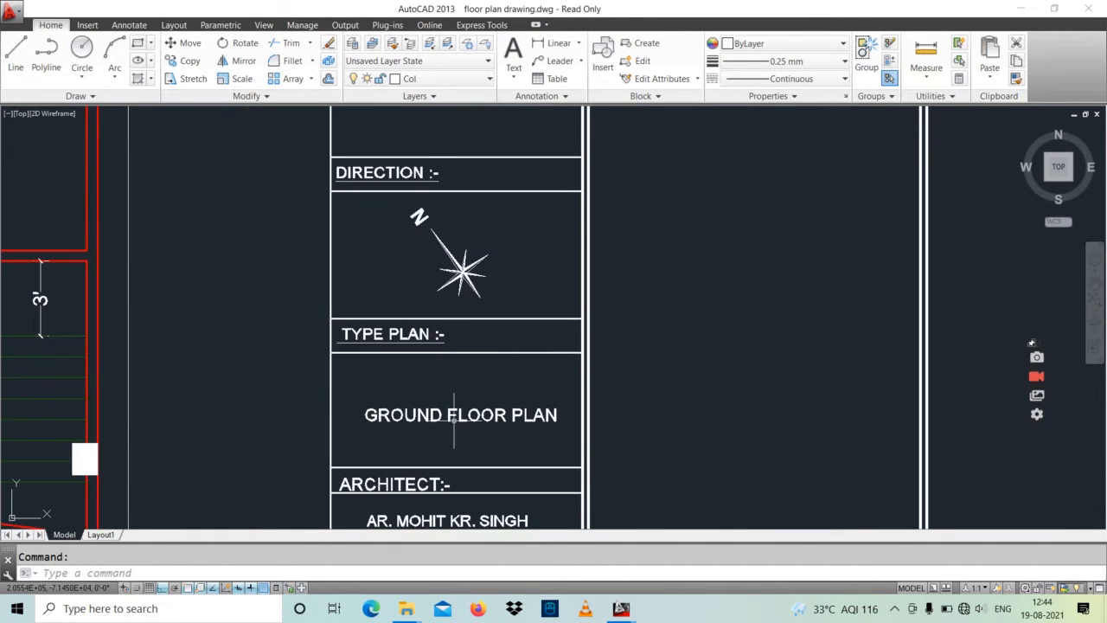
pyautogui.scroll(-5, 460, 401)
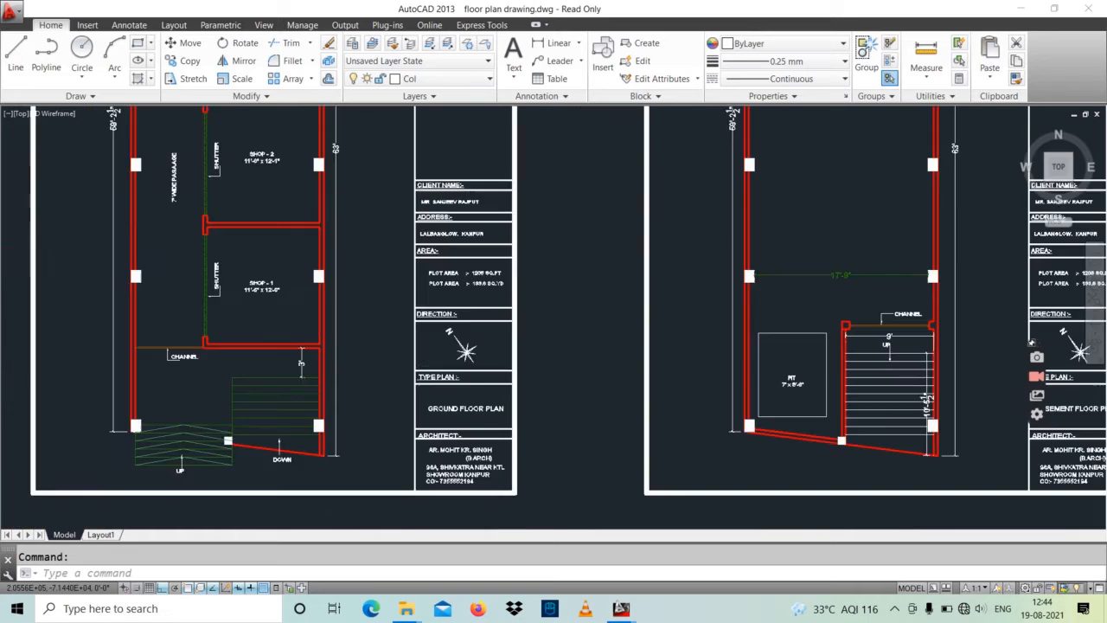
# Step: Inspect the basement floor plan's title block, pit, staircase and channel gate
pyautogui.moveTo(563, 390); pyautogui.dragTo(278, 390, button='middle')
pyautogui.moveTo(434, 400)
pyautogui.mouseDown(button='middle')
pyautogui.moveTo(429, 424)
pyautogui.moveTo(438, 344)
pyautogui.mouseUp(button='middle')
pyautogui.scroll(3, 531, 422)
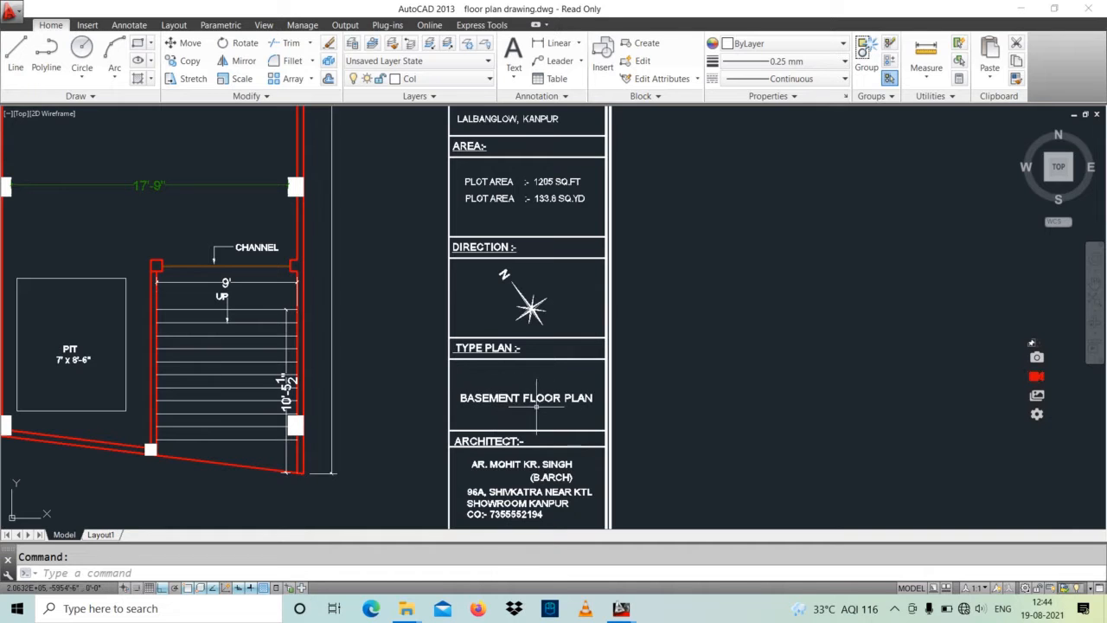
pyautogui.scroll(-1, 537, 406)
pyautogui.moveTo(342, 428); pyautogui.dragTo(437, 449, button='middle')
pyautogui.scroll(1, 391, 448)
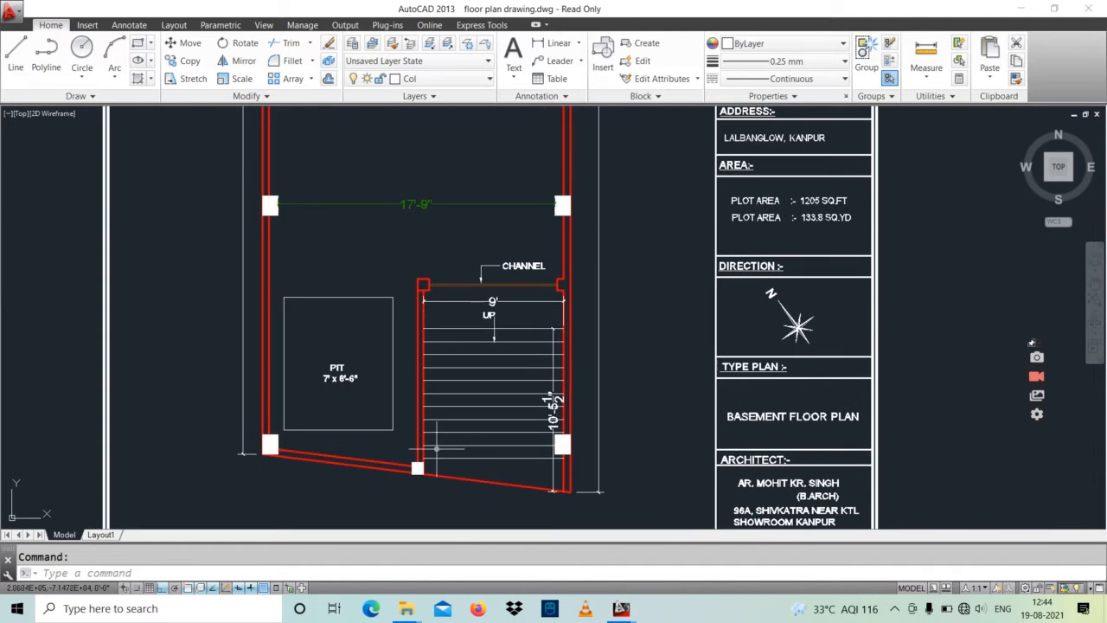
pyautogui.scroll(1, 493, 328)
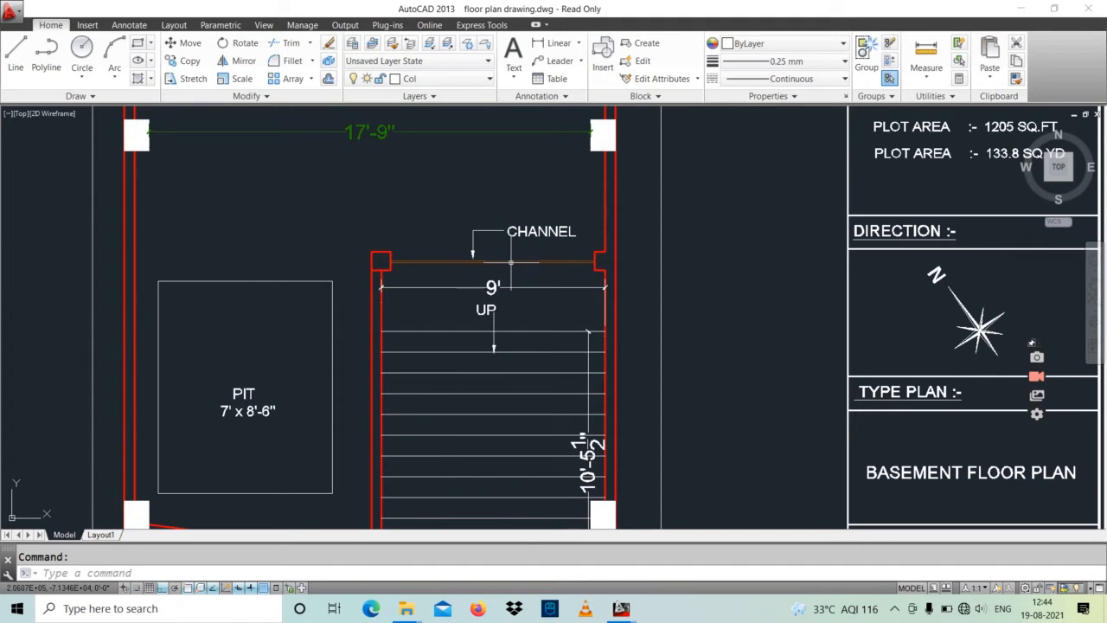
# Step: Inspect the basement hall and the O.T.S and toilet at the rear of the plan
pyautogui.scroll(-1, 510, 262)
pyautogui.scroll(-1, 441, 256)
pyautogui.moveTo(411, 190); pyautogui.dragTo(411, 327, button='middle')
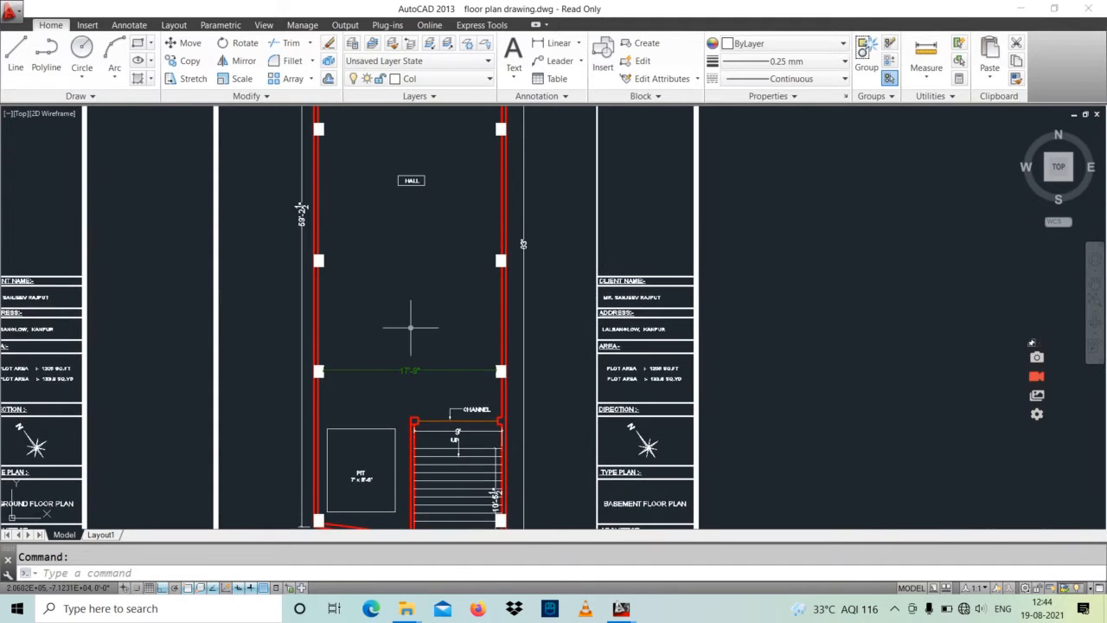
pyautogui.moveTo(407, 259); pyautogui.dragTo(395, 314, button='middle')
pyautogui.scroll(2, 401, 311)
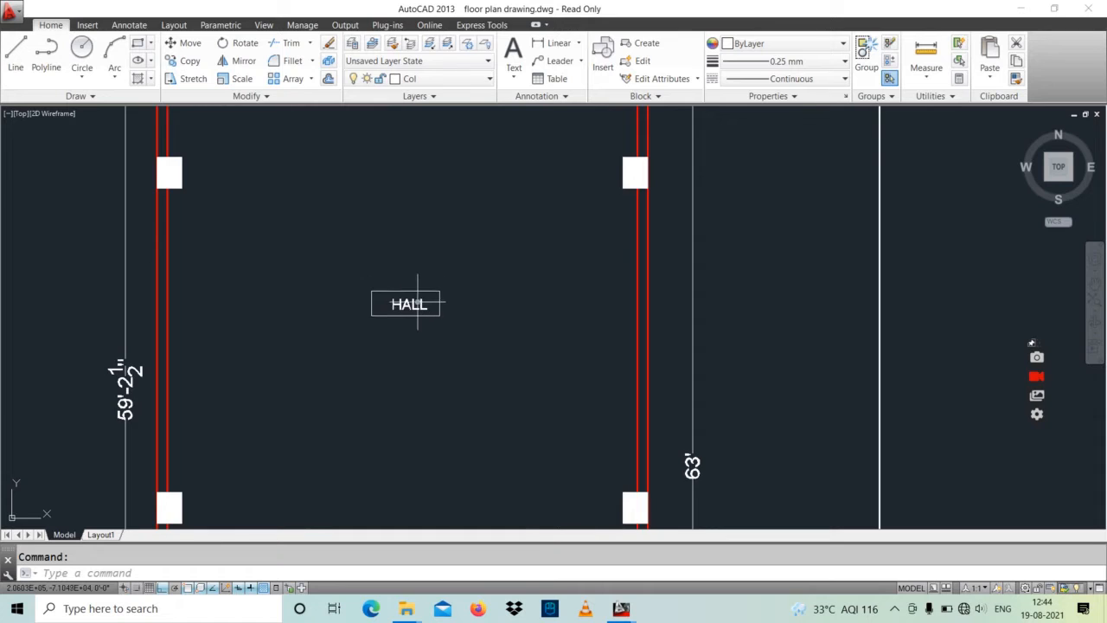
pyautogui.scroll(-2, 418, 301)
pyautogui.moveTo(420, 256); pyautogui.dragTo(428, 329, button='middle')
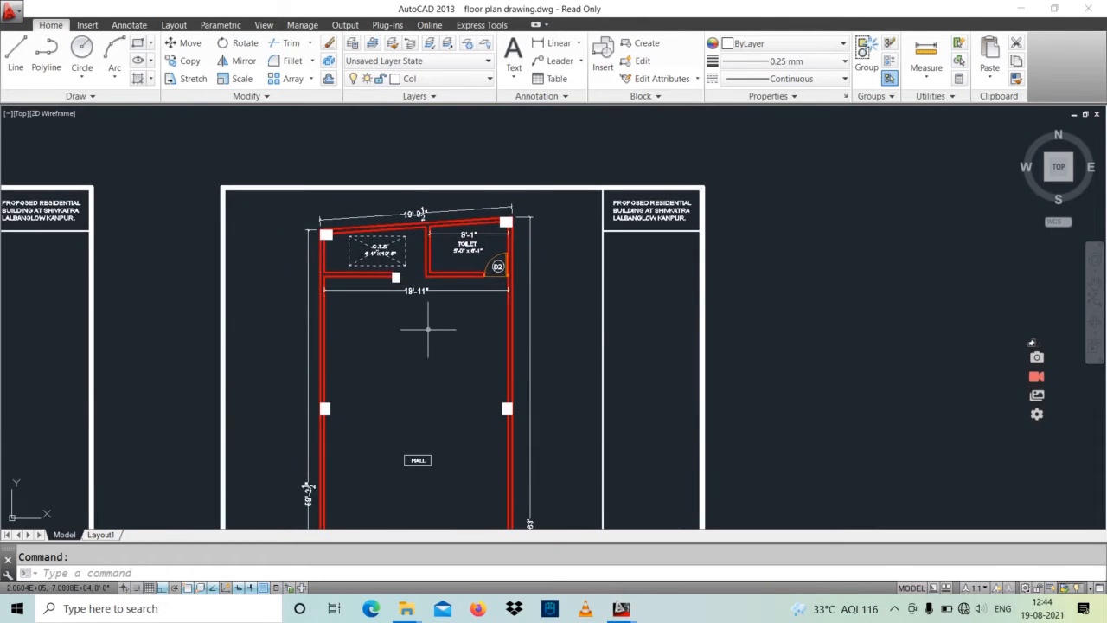
pyautogui.scroll(2, 404, 263)
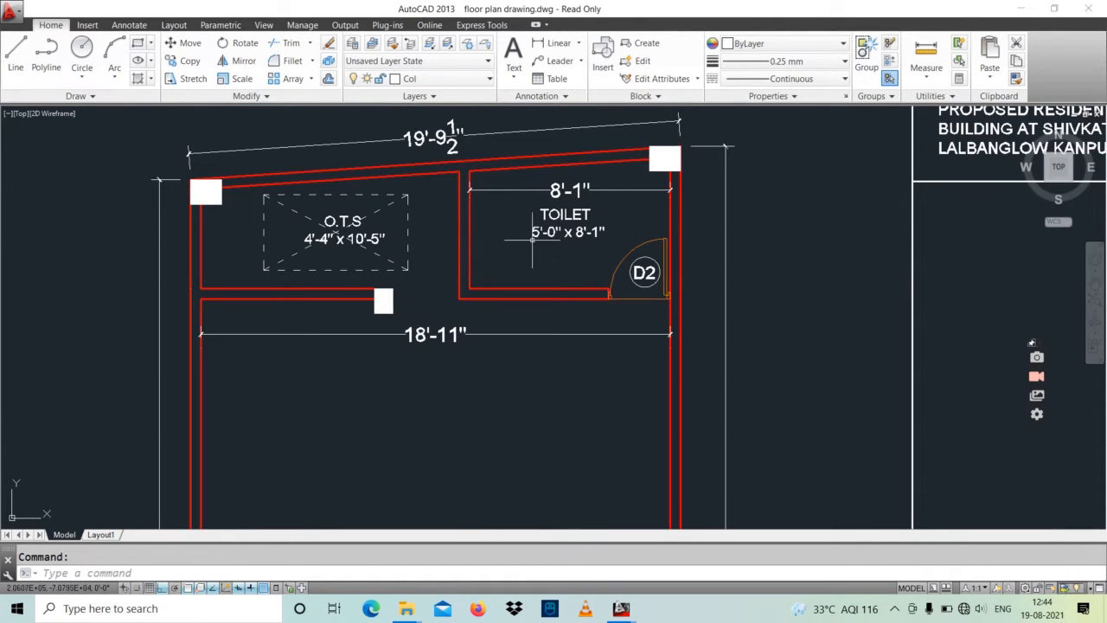
# Step: Review the whole basement sheet again, from the stair and title block up through the hall
pyautogui.scroll(-2, 512, 274)
pyautogui.scroll(-2, 468, 297)
pyautogui.moveTo(497, 354); pyautogui.dragTo(513, 312, button='middle')
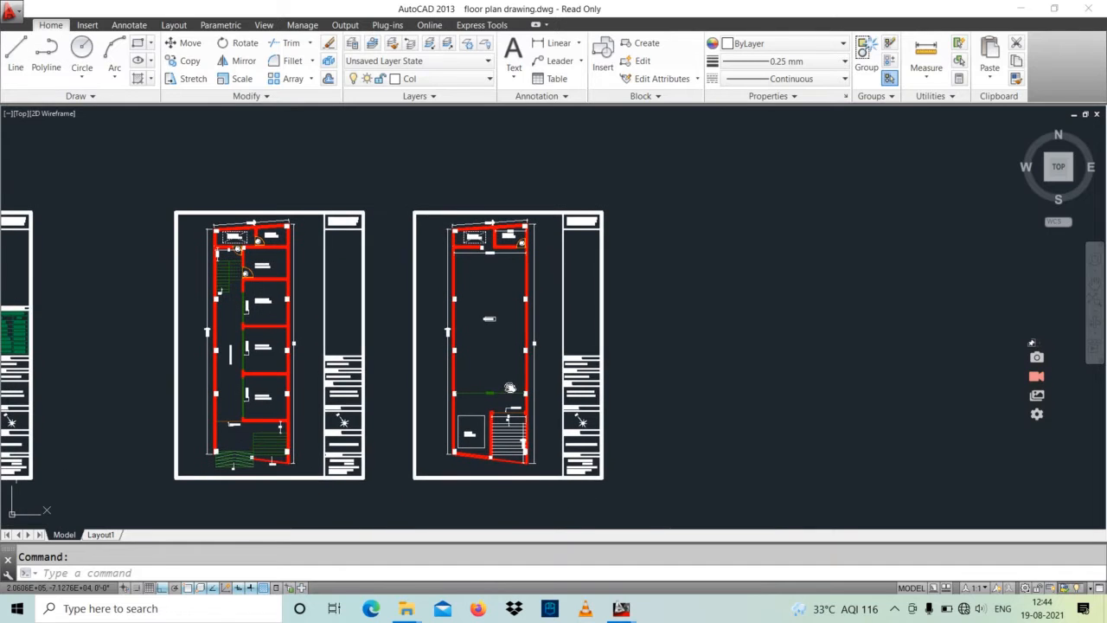
pyautogui.moveTo(511, 388); pyautogui.dragTo(514, 382, button='middle')
pyautogui.scroll(1, 586, 481)
pyautogui.scroll(1, 580, 400)
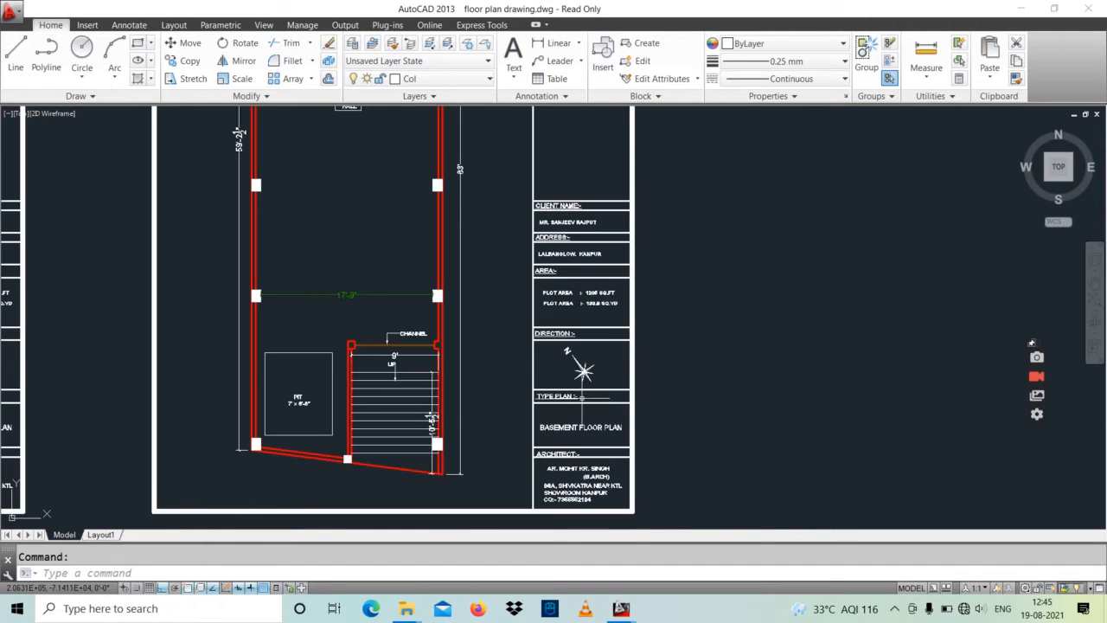
pyautogui.moveTo(581, 401); pyautogui.dragTo(588, 519, button='middle')
pyautogui.moveTo(580, 364); pyautogui.dragTo(585, 570, button='middle')
pyautogui.moveTo(541, 375); pyautogui.dragTo(631, 244, button='middle')
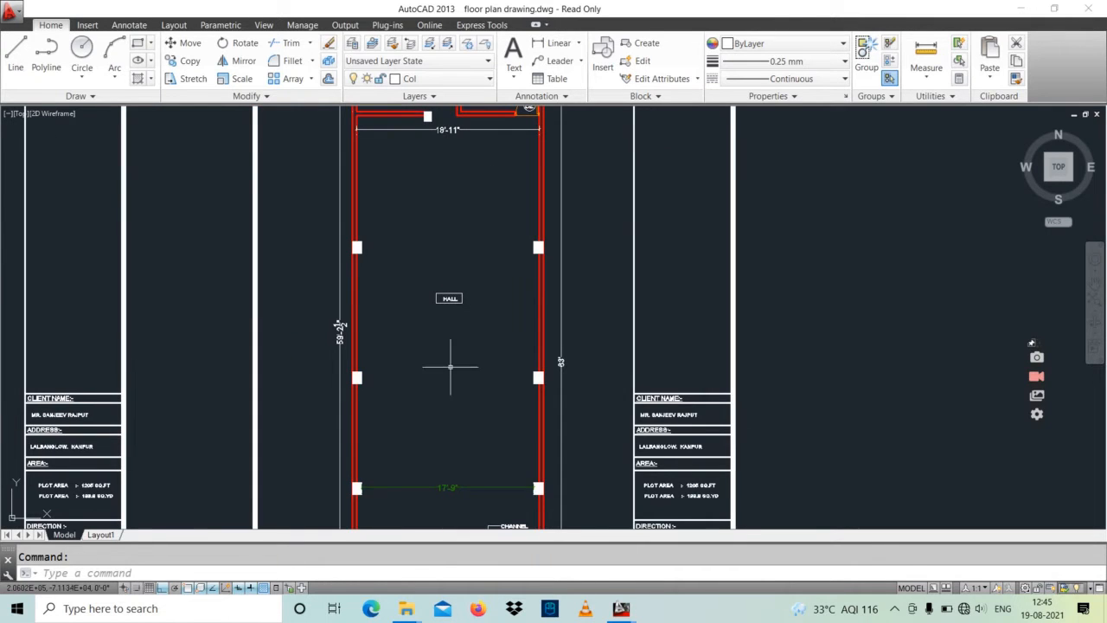
pyautogui.moveTo(451, 367); pyautogui.dragTo(511, 248, button='middle')
# Step: Examine the ground floor plan's entrance area, including the up and down steps and the channel gate
pyautogui.moveTo(73, 513)
pyautogui.mouseDown(button='middle')
pyautogui.moveTo(118, 453)
pyautogui.moveTo(230, 407)
pyautogui.moveTo(394, 381)
pyautogui.moveTo(536, 377)
pyautogui.mouseUp(button='middle')
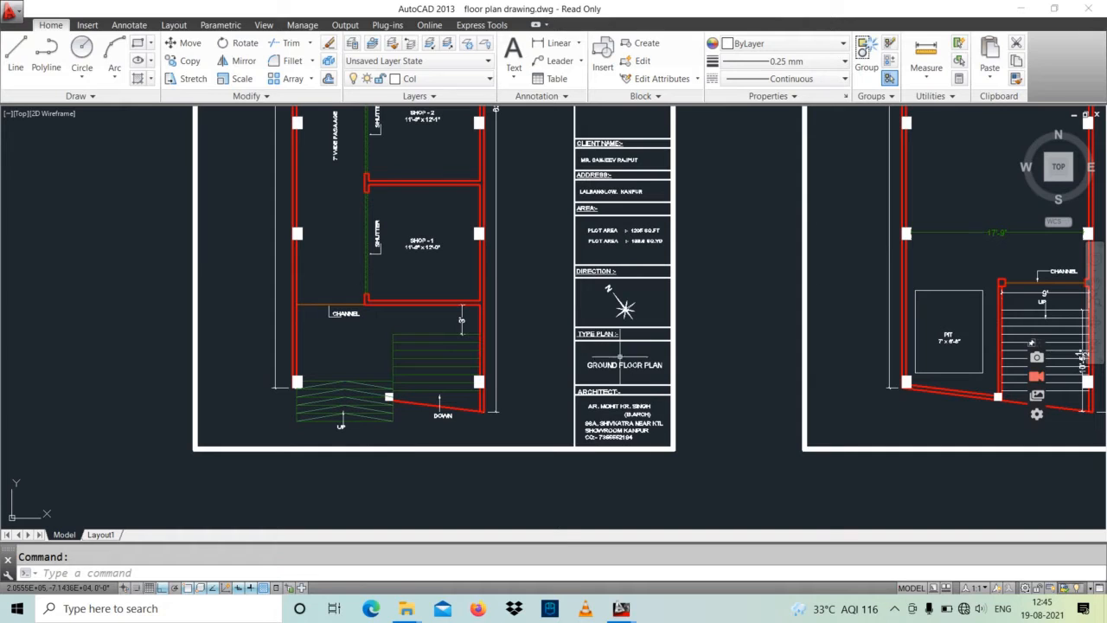
pyautogui.moveTo(475, 397); pyautogui.dragTo(532, 424, button='middle')
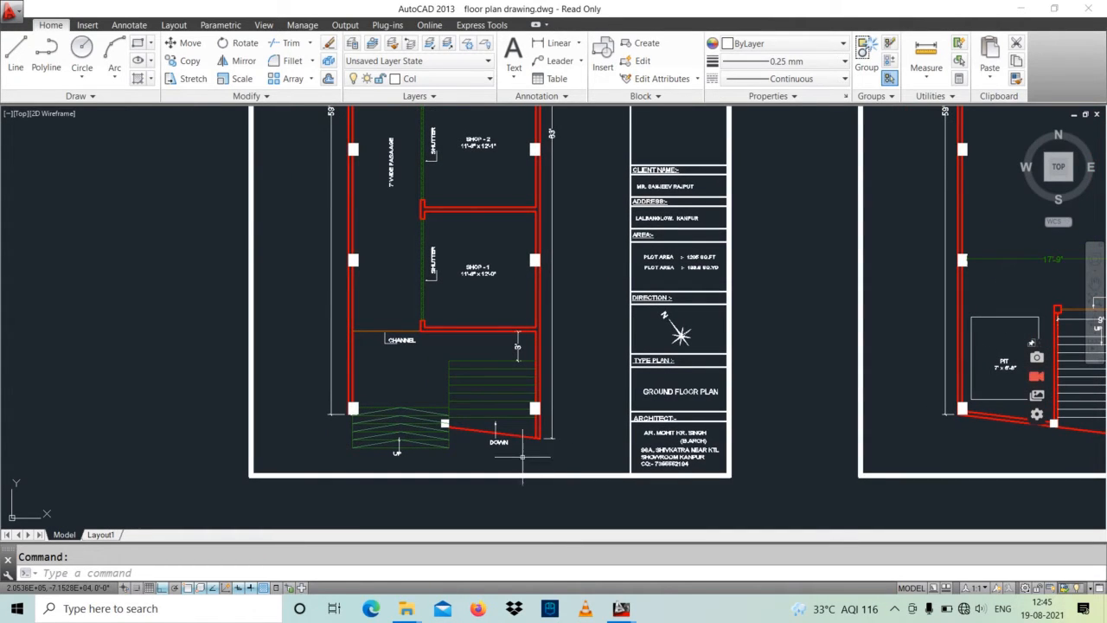
pyautogui.scroll(2, 485, 415)
pyautogui.moveTo(567, 340); pyautogui.dragTo(548, 389, button='middle')
pyautogui.scroll(-5, 548, 389)
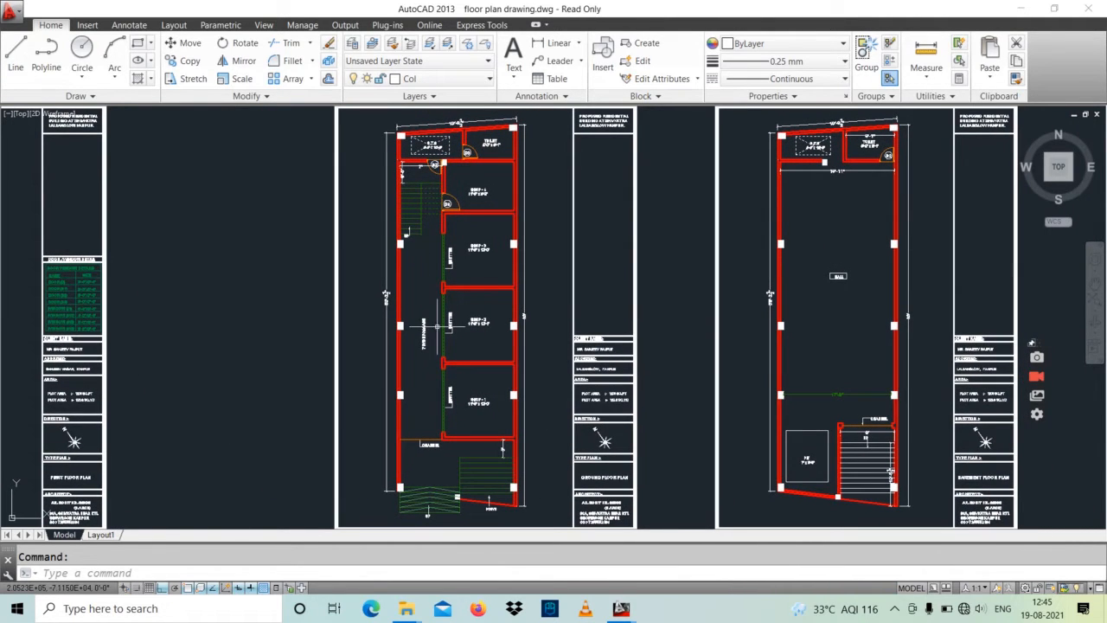
pyautogui.scroll(6, 483, 464)
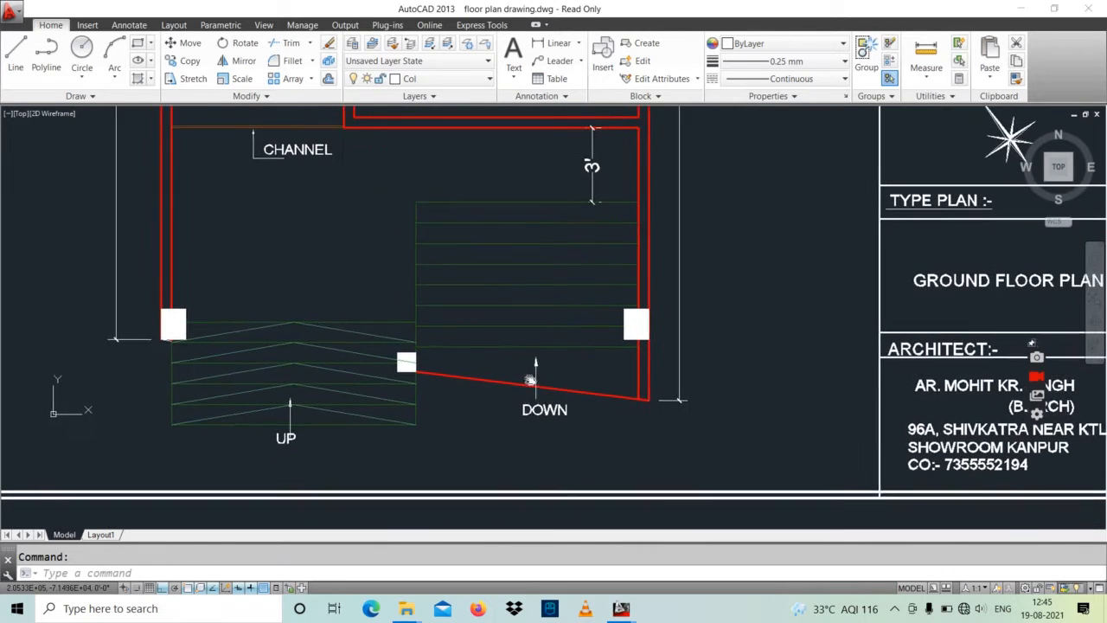
pyautogui.moveTo(329, 283); pyautogui.dragTo(332, 374, button='middle')
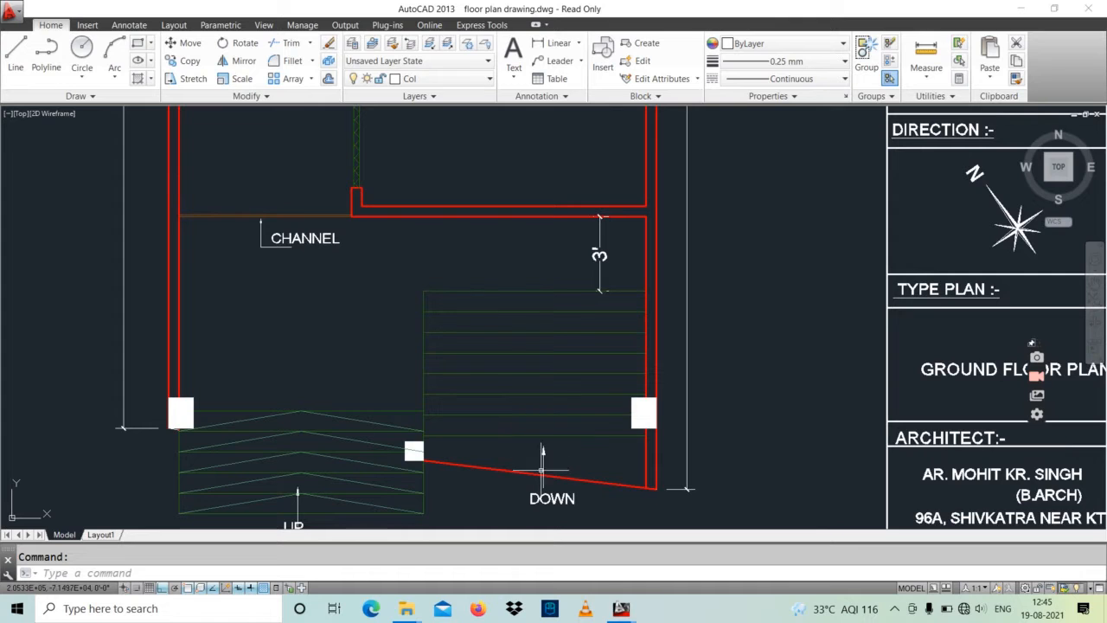
pyautogui.scroll(-2, 472, 399)
pyautogui.moveTo(452, 390); pyautogui.dragTo(440, 432, button='middle')
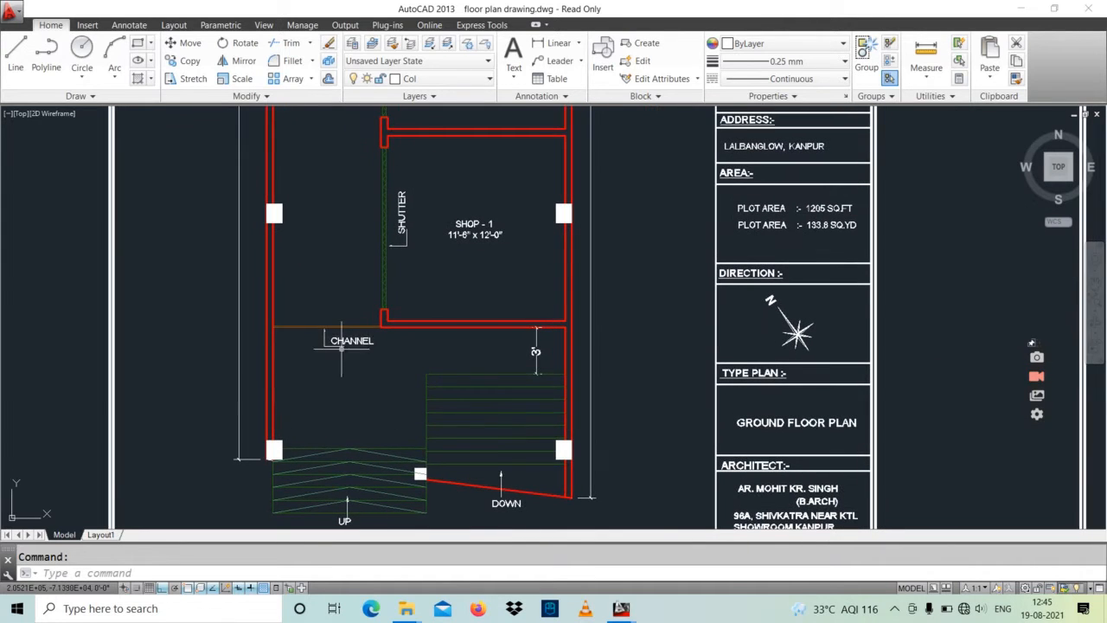
# Step: Inspect the ground floor passage, Shops 1 to 4, the staircase, and the rear toilet and O.T.S
pyautogui.moveTo(398, 259); pyautogui.dragTo(423, 396, button='middle')
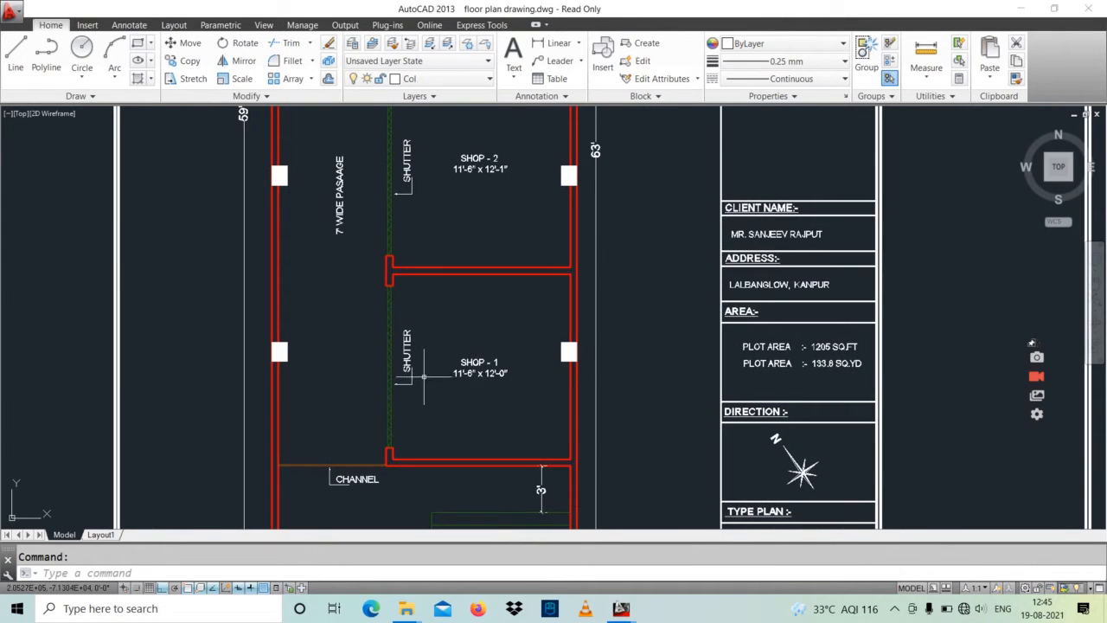
pyautogui.moveTo(472, 285); pyautogui.dragTo(484, 432, button='middle')
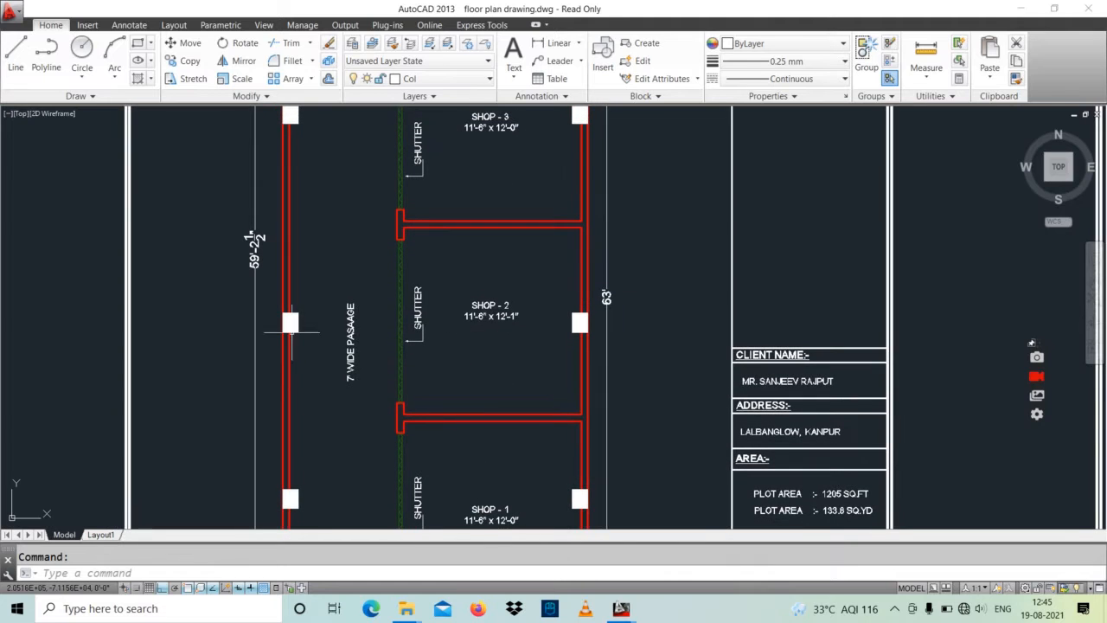
pyautogui.moveTo(470, 277); pyautogui.dragTo(461, 457, button='middle')
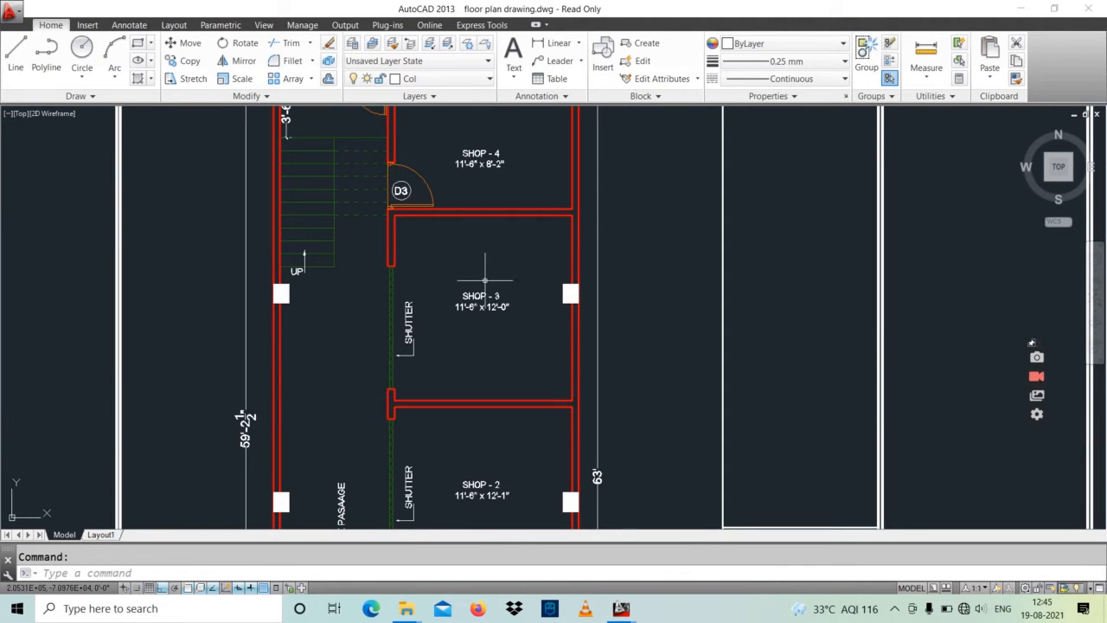
pyautogui.moveTo(349, 294); pyautogui.dragTo(378, 403, button='middle')
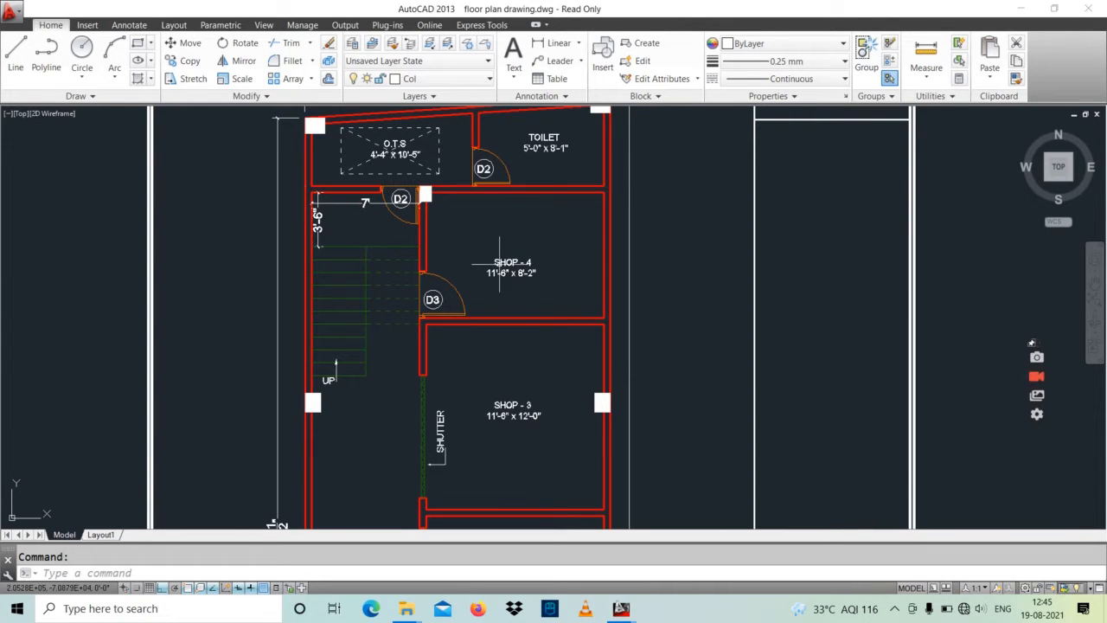
pyautogui.moveTo(497, 277); pyautogui.dragTo(411, 335, button='middle')
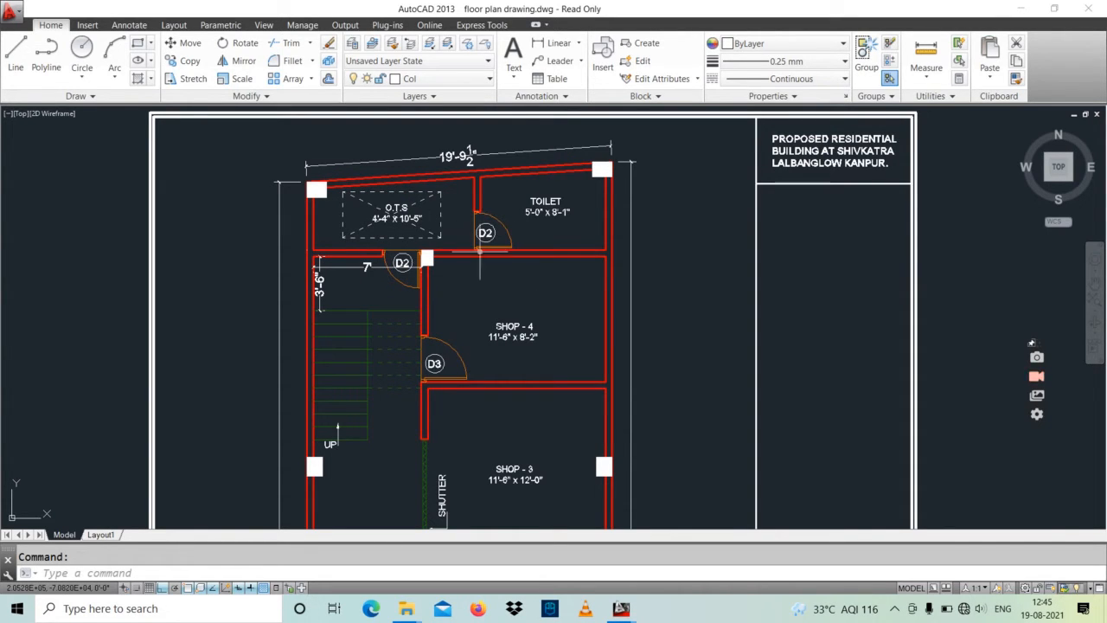
# Step: Change the SHOP - 4 label on the ground floor plan to STORE in uppercase, keeping its size line
pyautogui.doubleClick(519, 336)
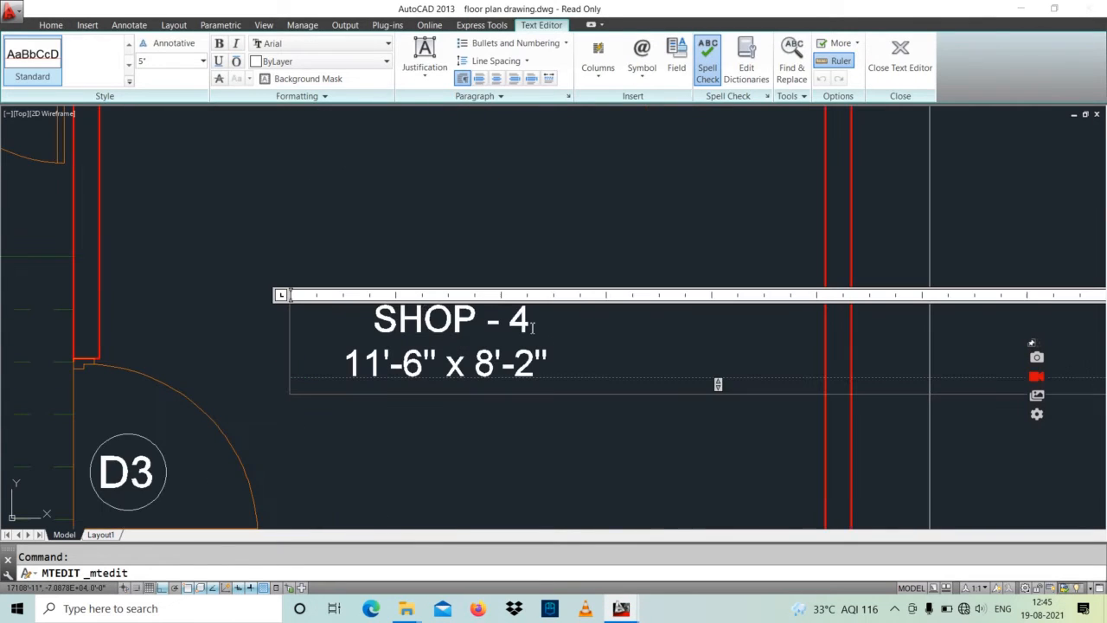
pyautogui.moveTo(534, 320); pyautogui.dragTo(389, 322)
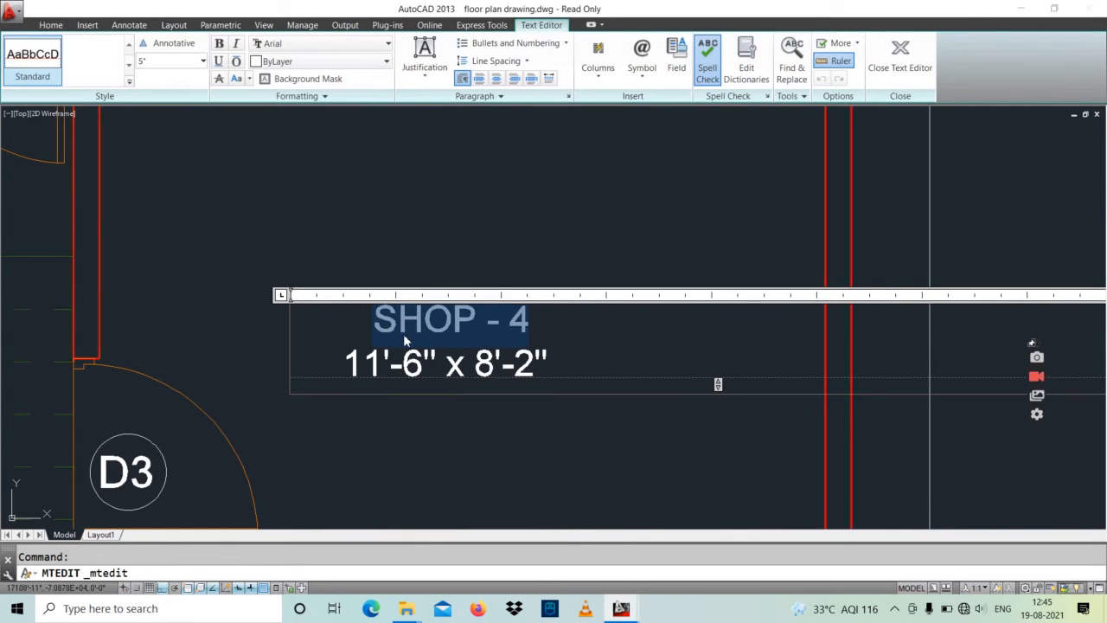
pyautogui.write('store')
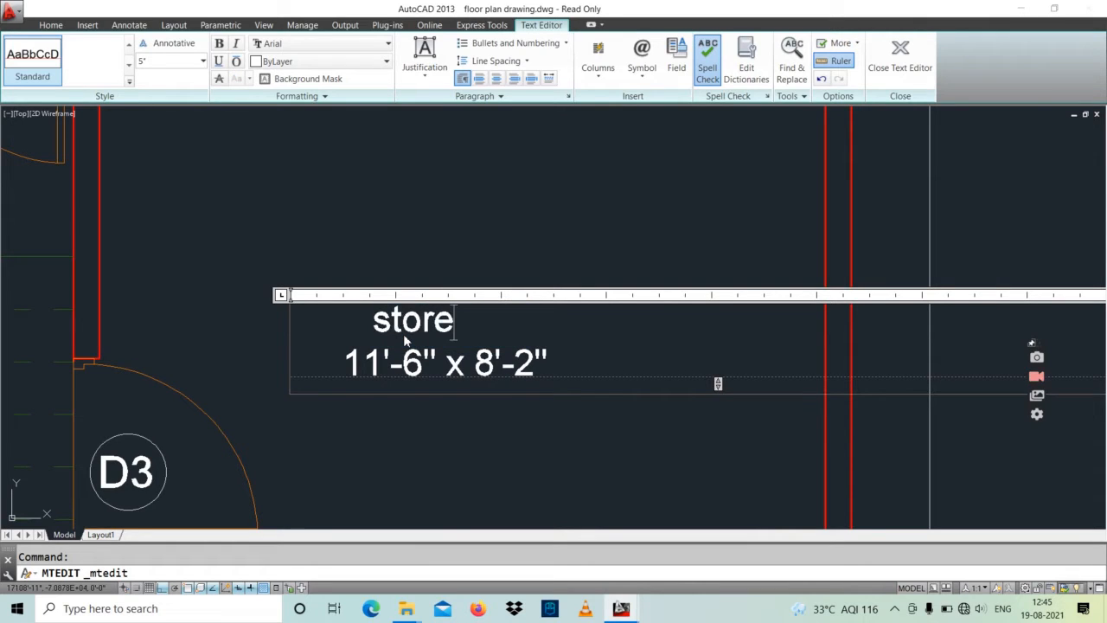
pyautogui.moveTo(466, 336); pyautogui.dragTo(352, 334)
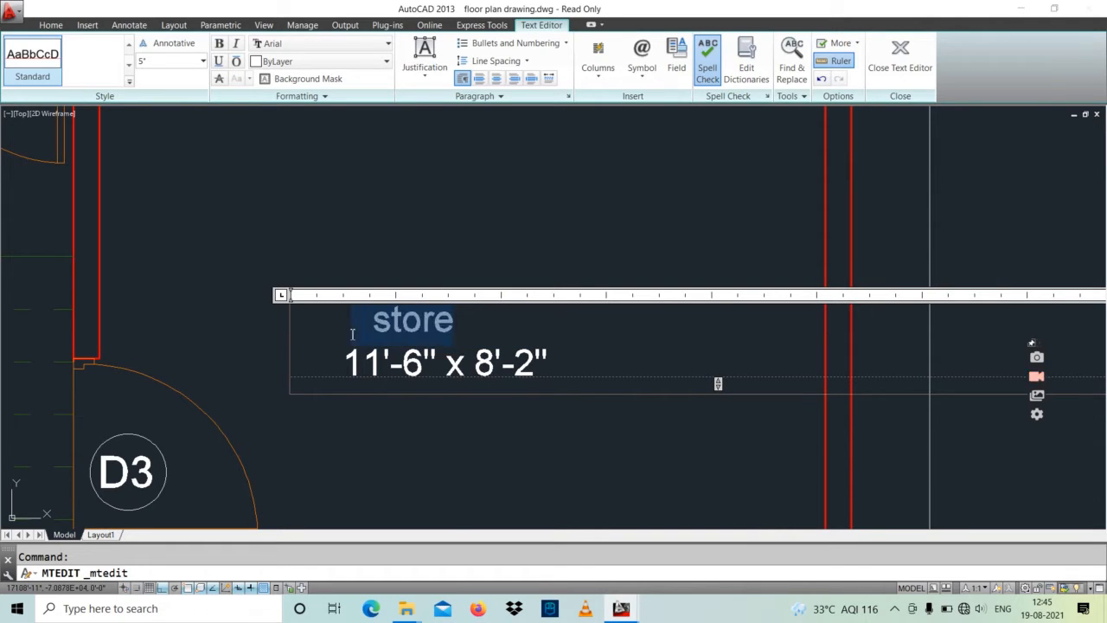
pyautogui.click(249, 78)
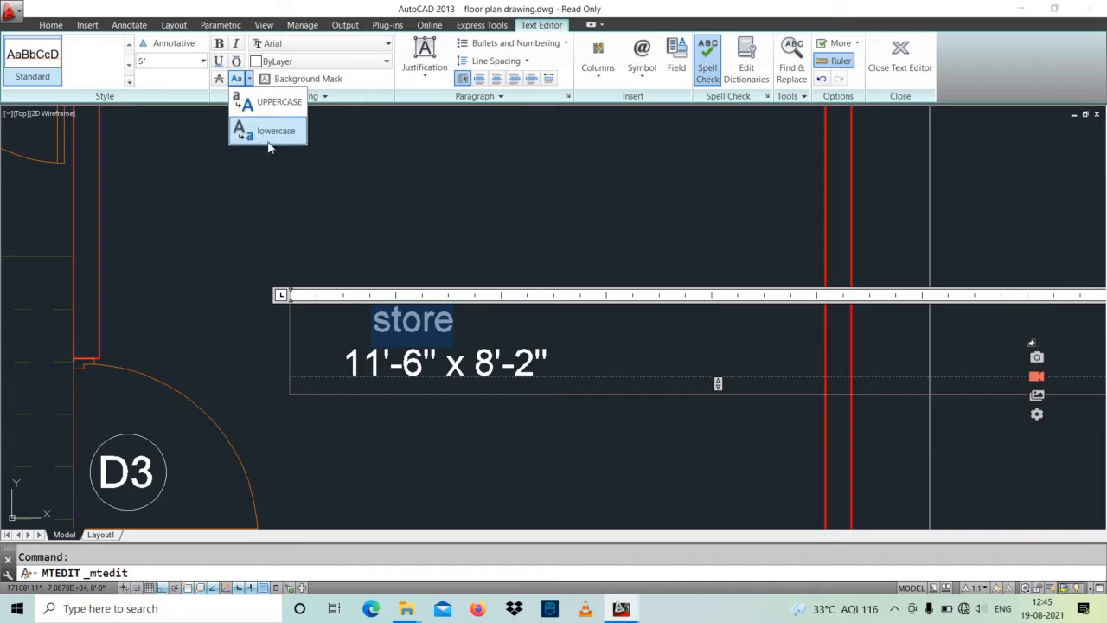
pyautogui.click(283, 104)
pyautogui.click(370, 220)
pyautogui.scroll(-4, 427, 326)
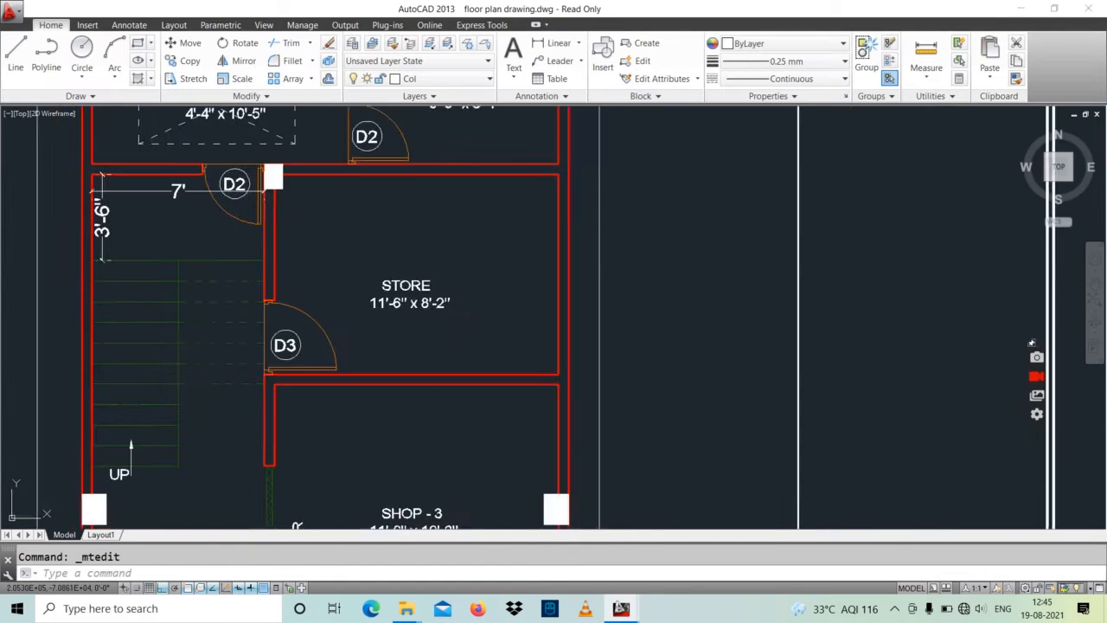
# Step: Add linear dimensions across the store room's depth and width between the inner wall faces
pyautogui.click(553, 42)
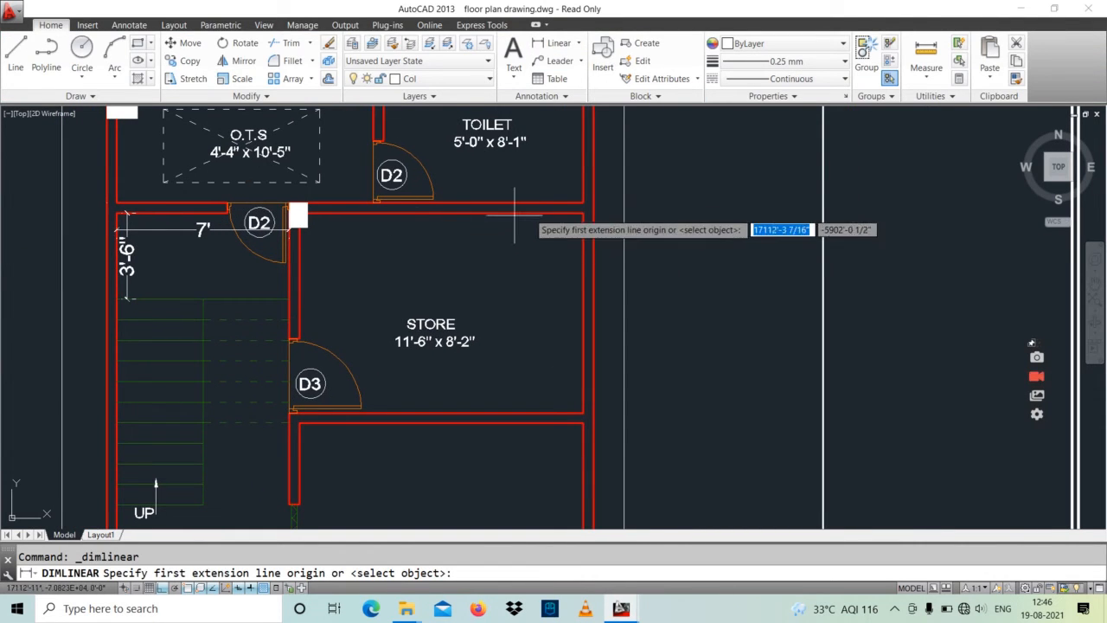
pyautogui.click(543, 212)
pyautogui.click(543, 413)
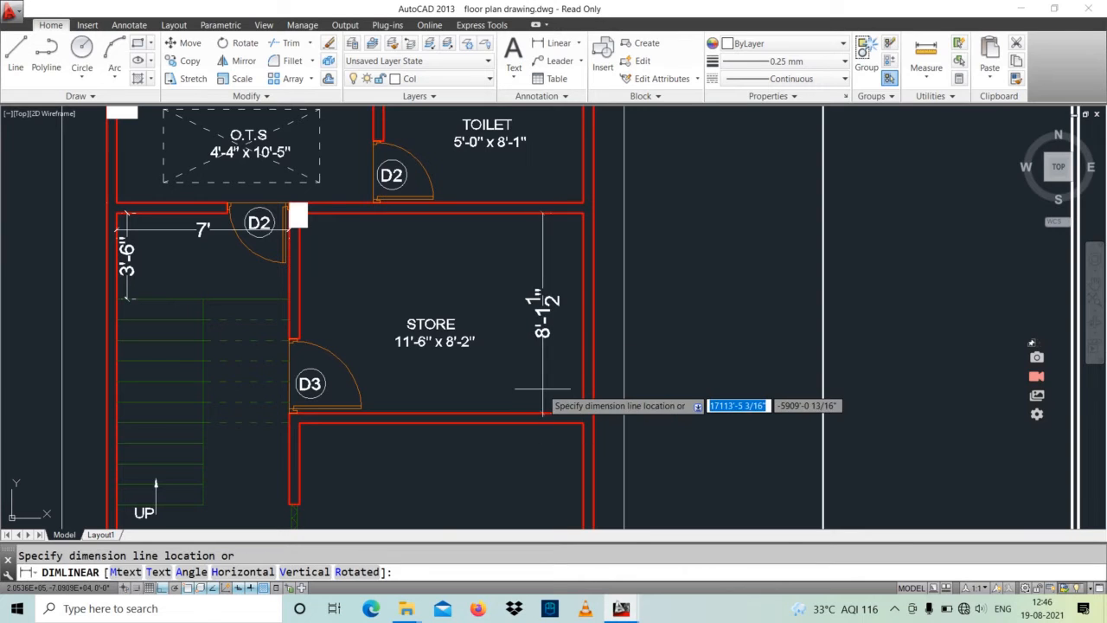
pyautogui.click(544, 381)
pyautogui.press('Return')
pyautogui.click(583, 361)
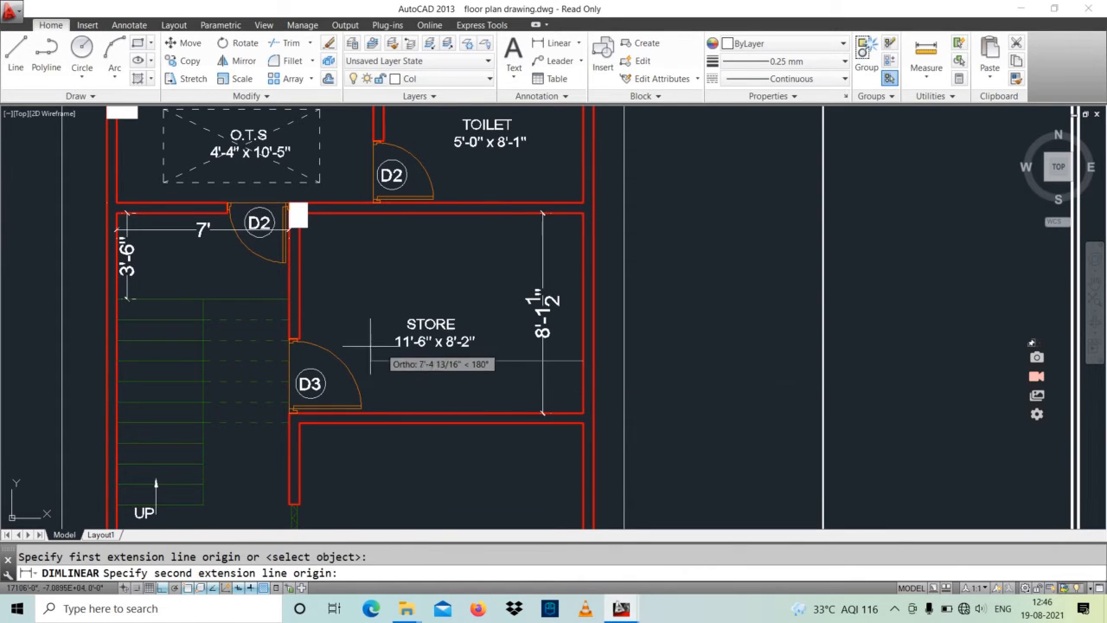
pyautogui.click(298, 361)
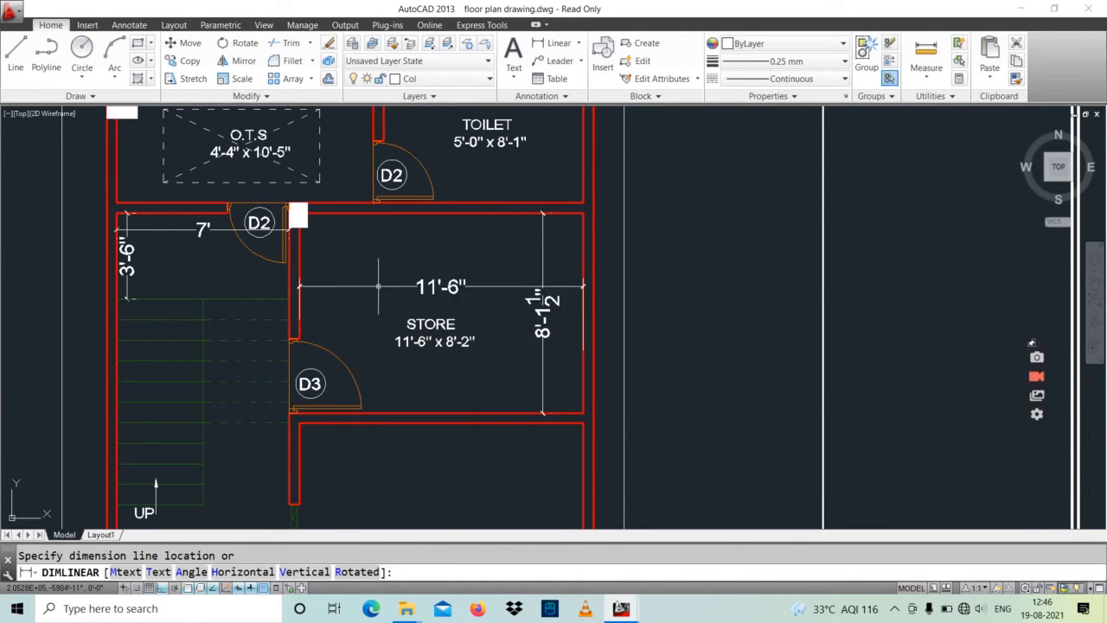
pyautogui.click(442, 286)
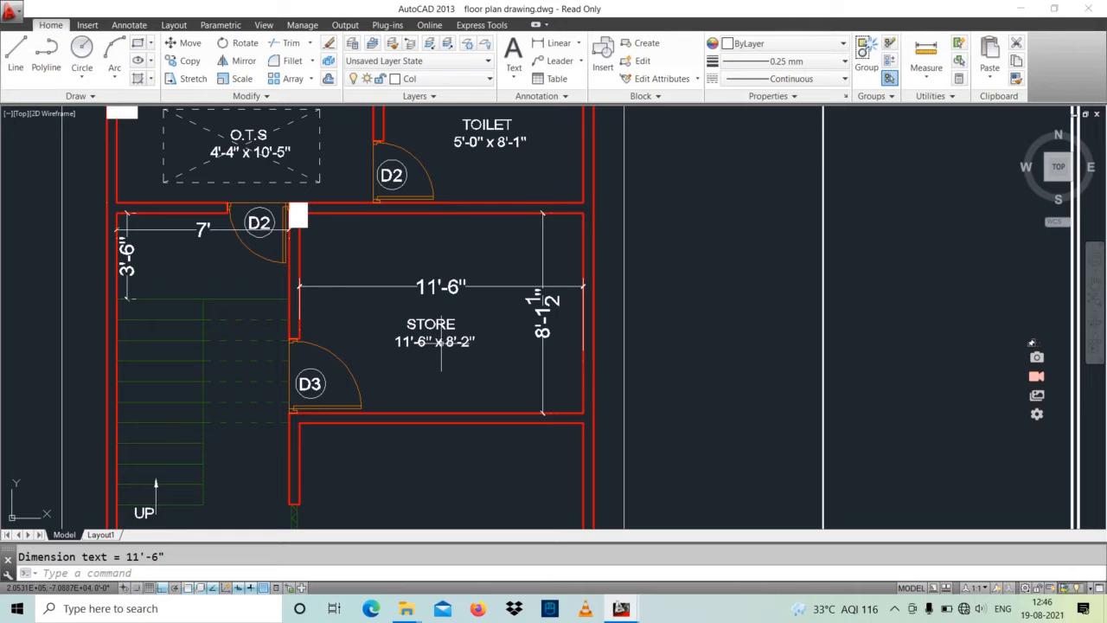
# Step: Erase the two linear dimensions inside the store room
pyautogui.click(558, 255)
pyautogui.click(481, 330)
pyautogui.press('Delete')
# Step: Review the ground floor plan from the rear O.T.S and toilet through the store and shops to the entrance
pyautogui.moveTo(450, 334); pyautogui.dragTo(581, 288, button='middle')
pyautogui.scroll(-2, 430, 424)
pyautogui.scroll(4, 397, 224)
pyautogui.moveTo(397, 223); pyautogui.dragTo(399, 350, button='middle')
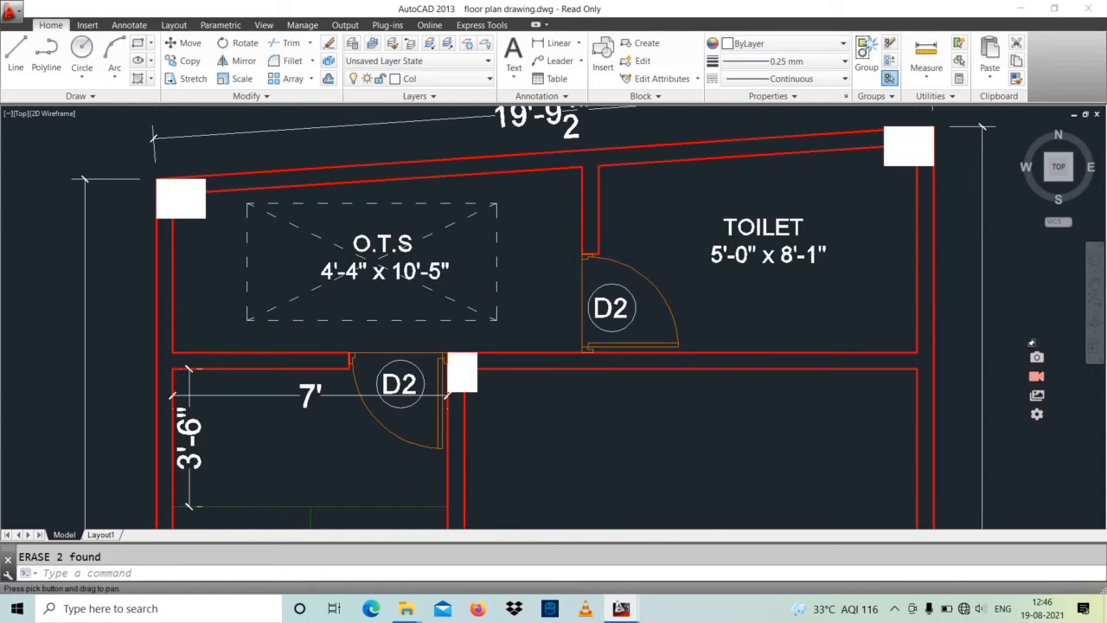
pyautogui.scroll(-8, 726, 271)
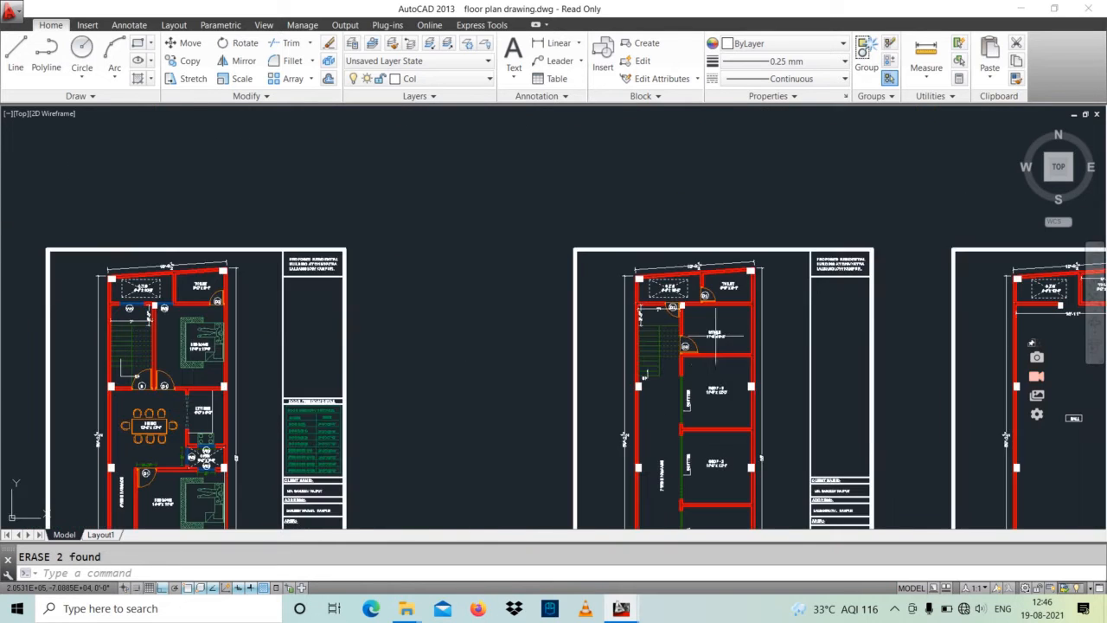
pyautogui.moveTo(683, 402); pyautogui.dragTo(681, 258, button='middle')
pyautogui.moveTo(684, 341); pyautogui.dragTo(707, 314, button='middle')
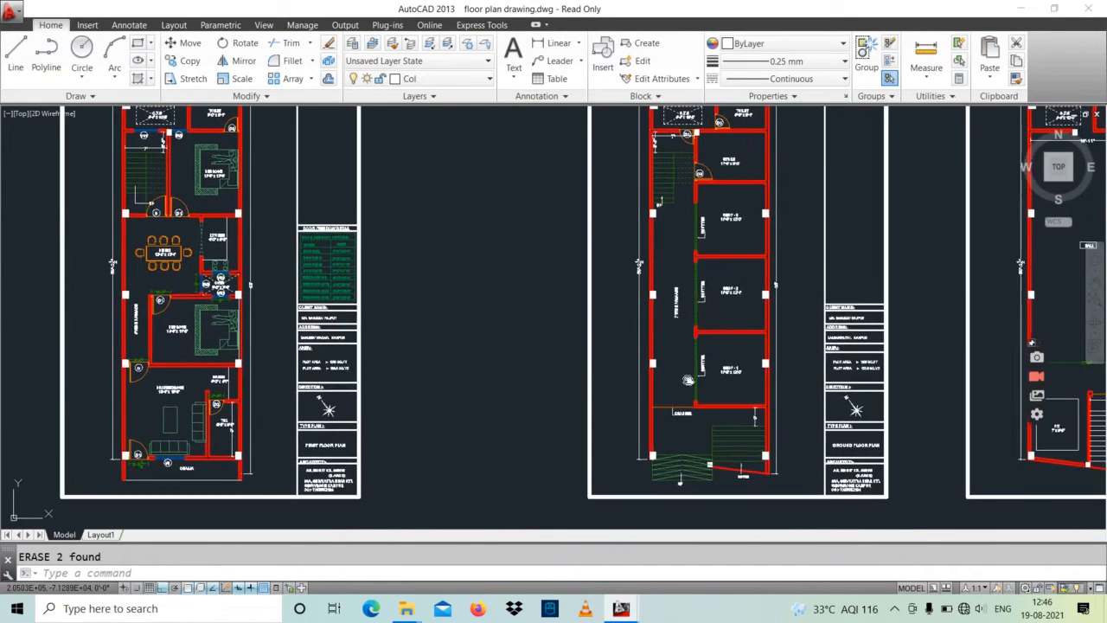
# Step: Examine the first floor plan's overall layout, its dining area and kitchen, and the rear staircase, bedroom, toilet and O.T.S
pyautogui.moveTo(689, 378); pyautogui.dragTo(861, 404, button='middle')
pyautogui.moveTo(656, 403); pyautogui.dragTo(737, 386, button='middle')
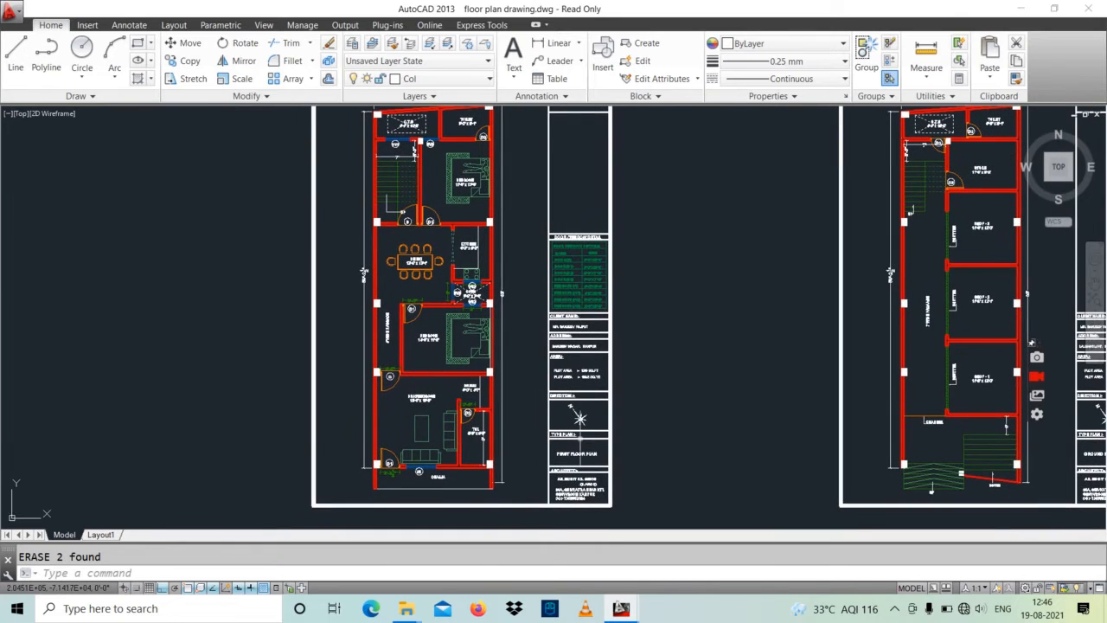
pyautogui.scroll(4, 576, 451)
pyautogui.scroll(-4, 537, 451)
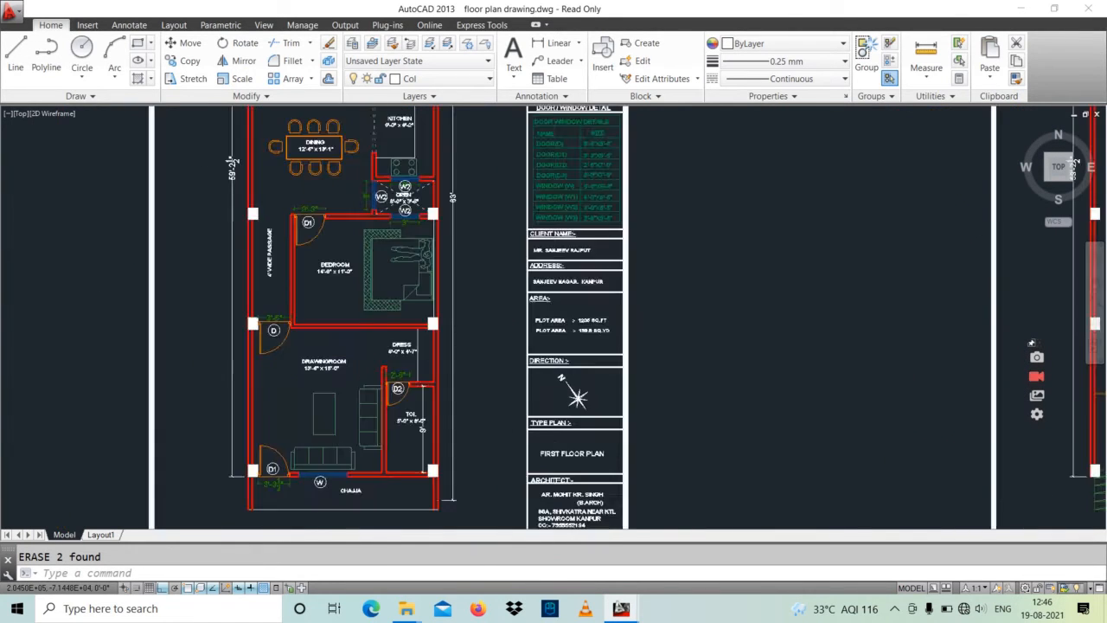
pyautogui.moveTo(453, 443); pyautogui.dragTo(467, 526, button='middle')
pyautogui.scroll(5, 418, 314)
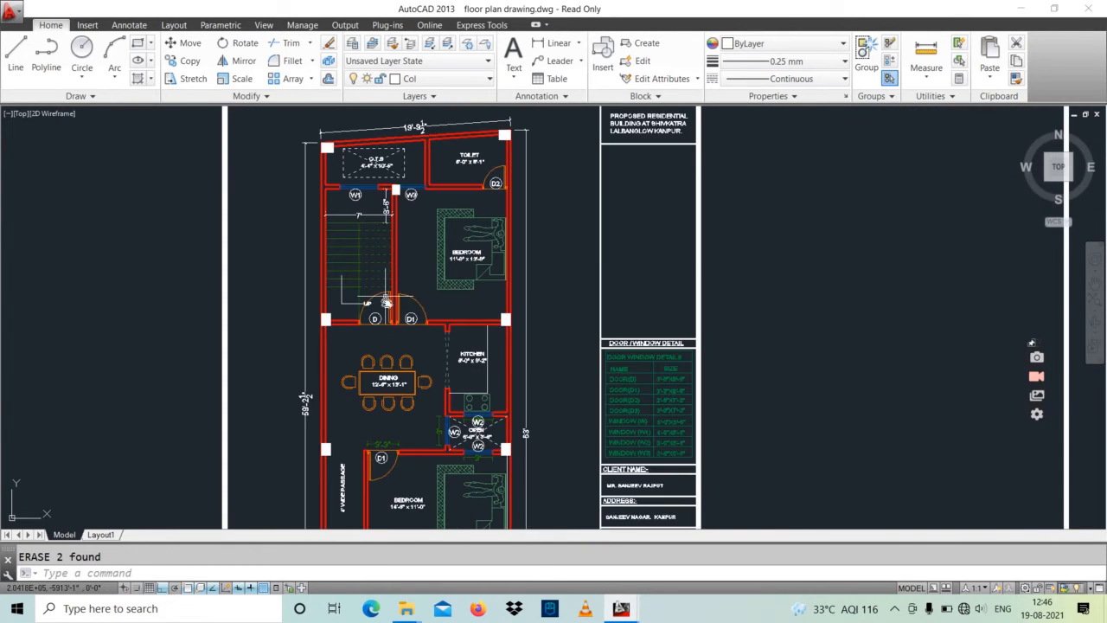
pyautogui.moveTo(392, 302); pyautogui.dragTo(393, 355, button='middle')
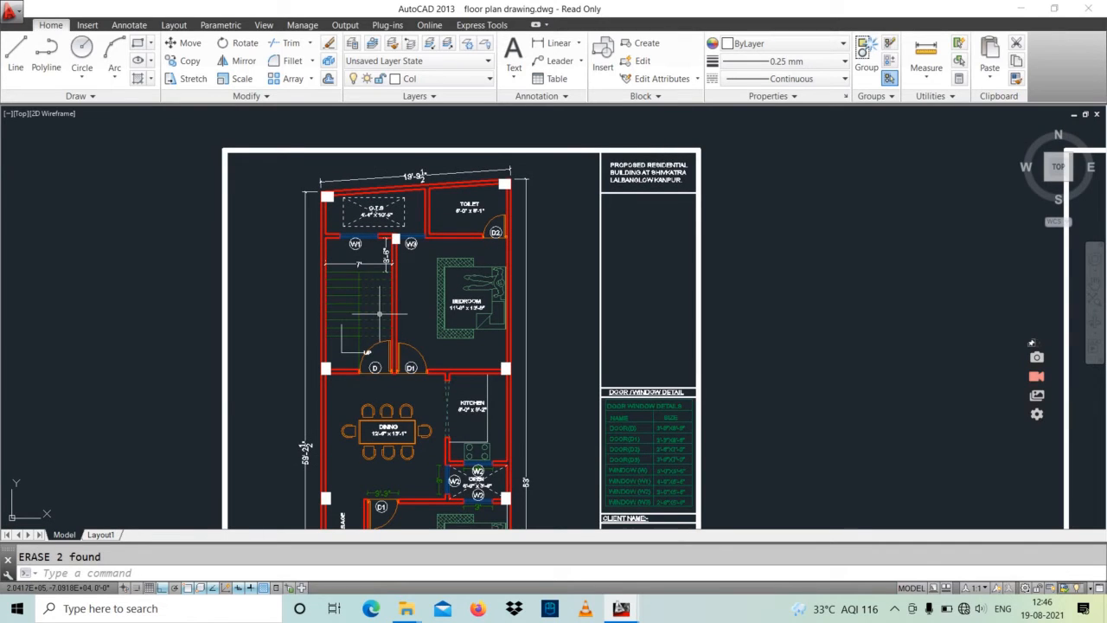
pyautogui.moveTo(378, 371); pyautogui.dragTo(399, 295, button='middle')
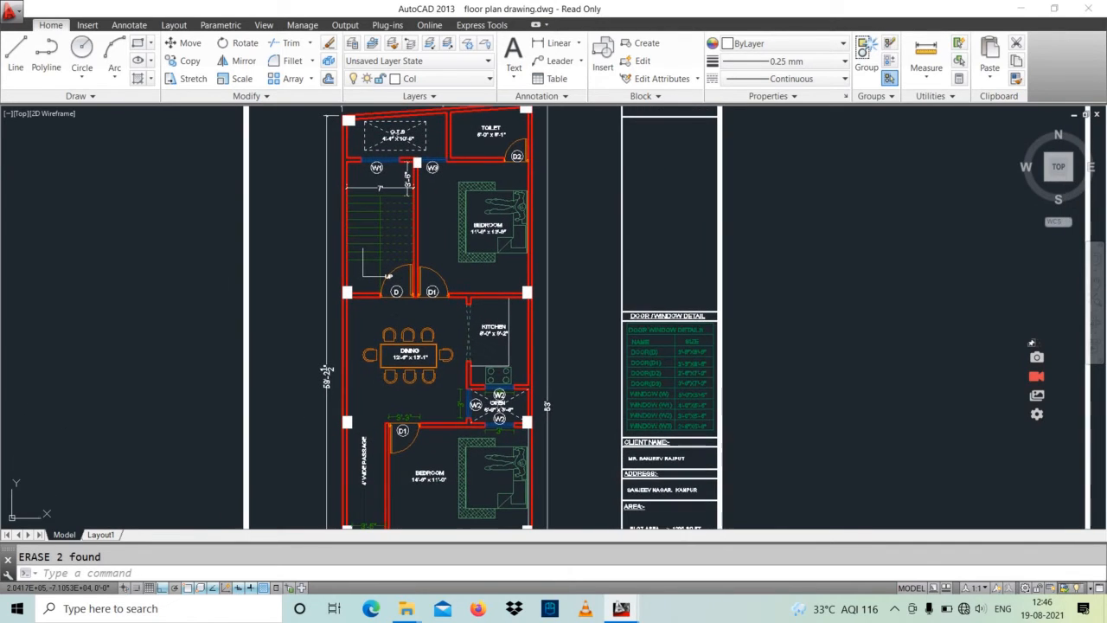
pyautogui.scroll(2, 401, 355)
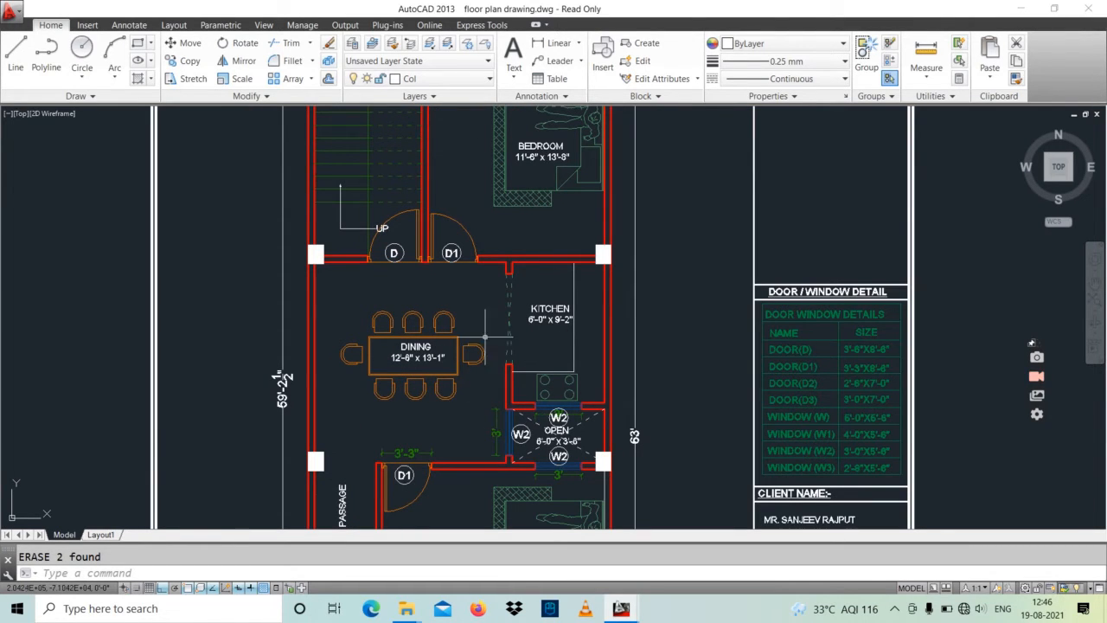
pyautogui.moveTo(461, 230); pyautogui.dragTo(467, 399, button='middle')
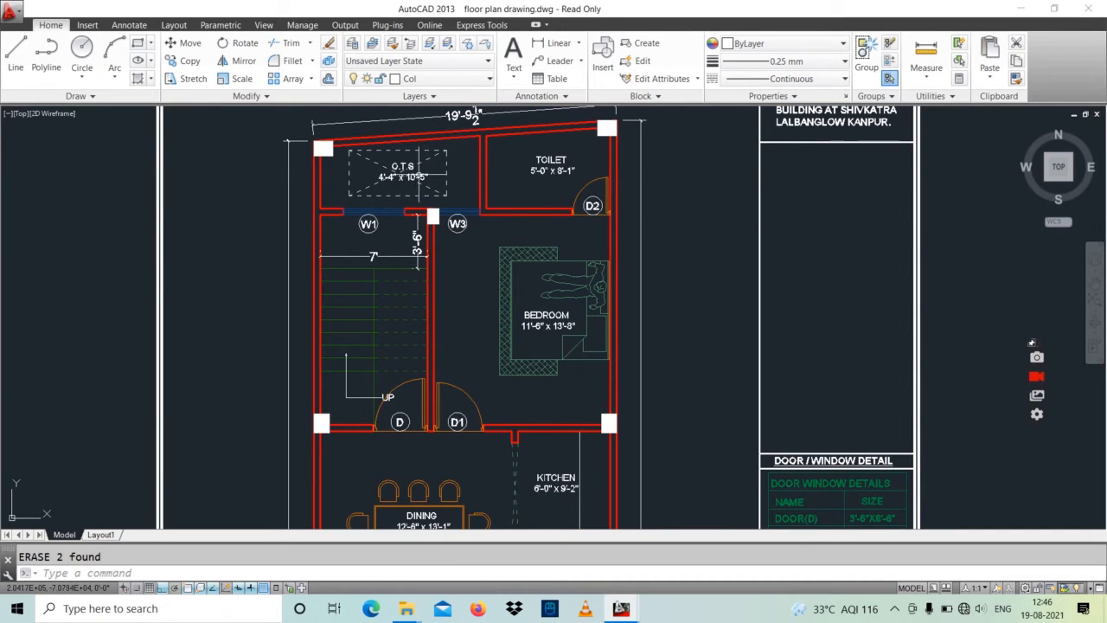
# Step: Inspect the first floor's front bedroom, passage, drawing room, dress, toilet and chajja, plus the door and window size table
pyautogui.scroll(-2, 430, 260)
pyautogui.moveTo(425, 334); pyautogui.dragTo(410, 213, button='middle')
pyautogui.moveTo(412, 408)
pyautogui.mouseDown(button='middle')
pyautogui.moveTo(427, 351)
pyautogui.moveTo(418, 256)
pyautogui.mouseUp(button='middle')
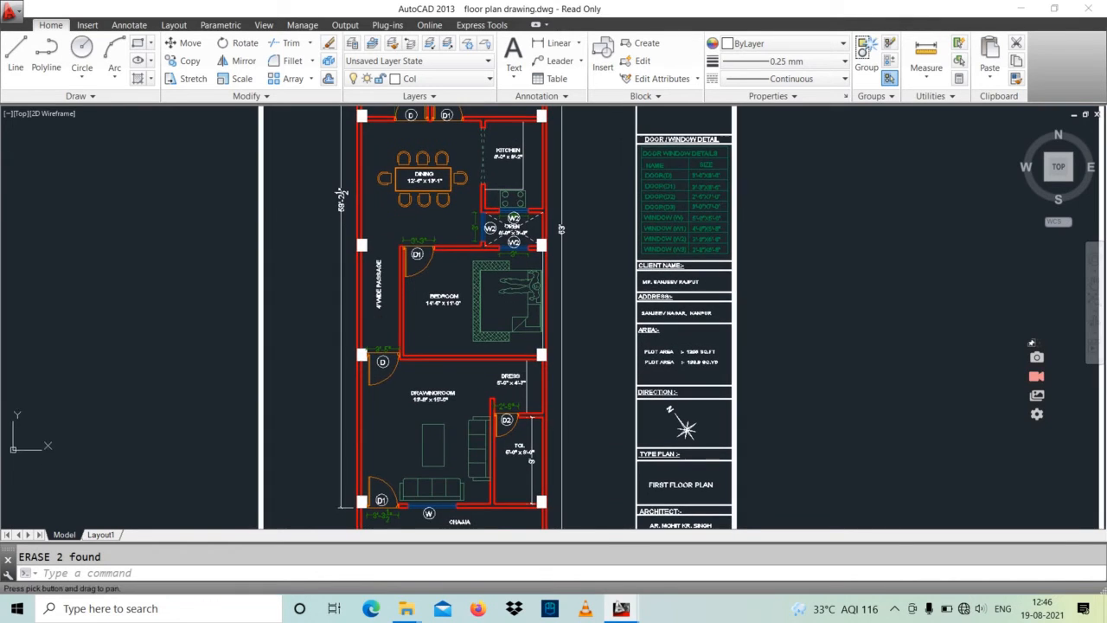
pyautogui.moveTo(385, 462); pyautogui.dragTo(389, 372, button='middle')
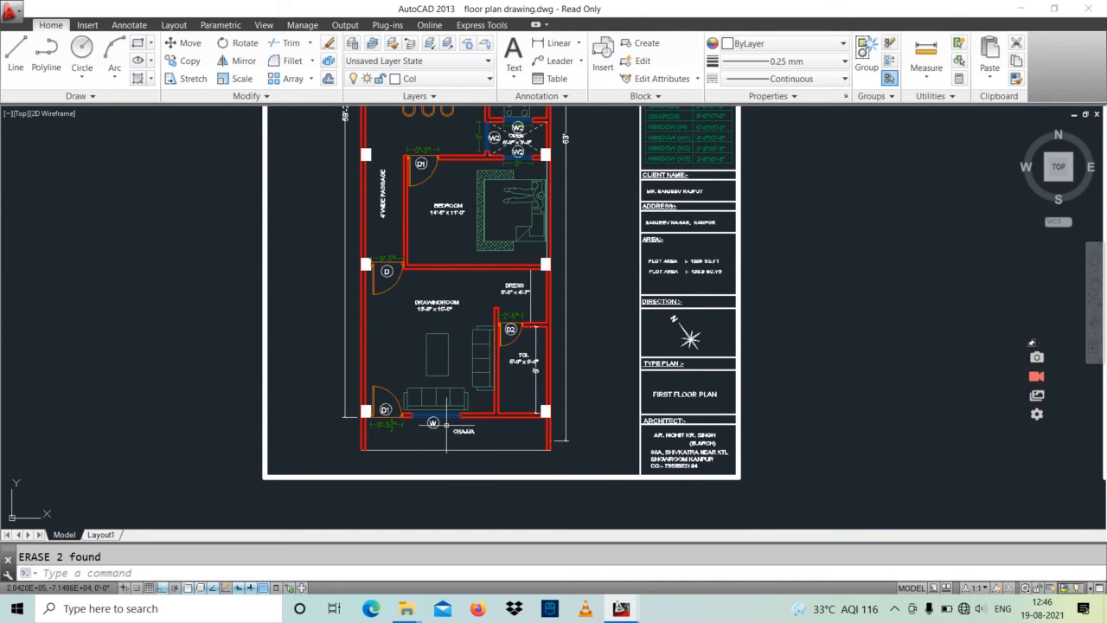
pyautogui.scroll(-2, 447, 423)
pyautogui.moveTo(447, 423); pyautogui.dragTo(451, 468, button='middle')
pyautogui.scroll(6, 603, 263)
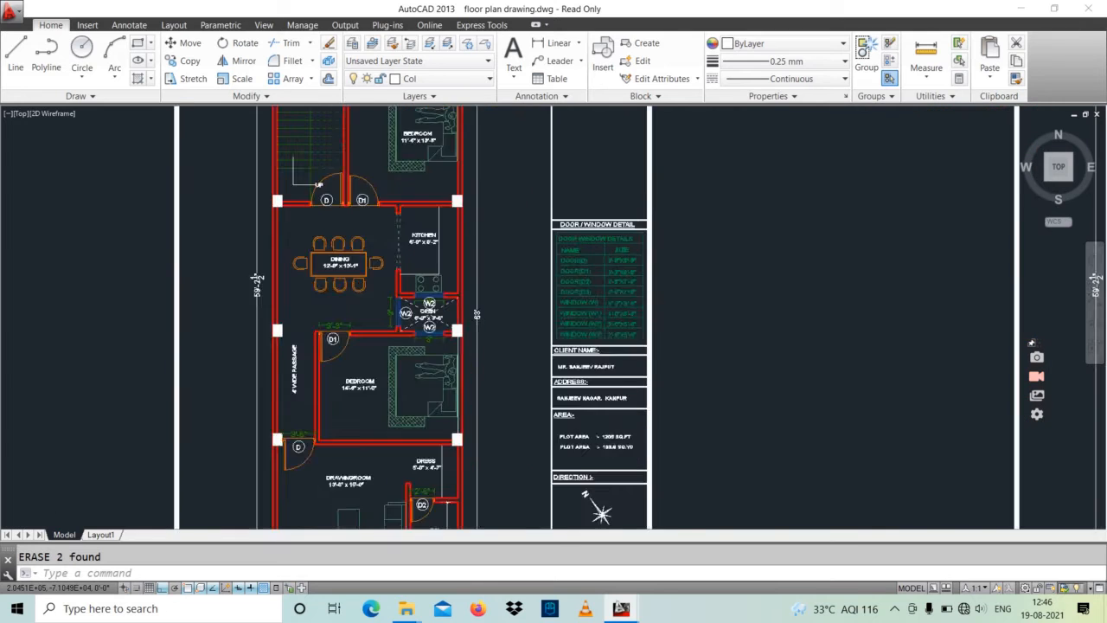
pyautogui.moveTo(603, 263); pyautogui.dragTo(519, 259, button='middle')
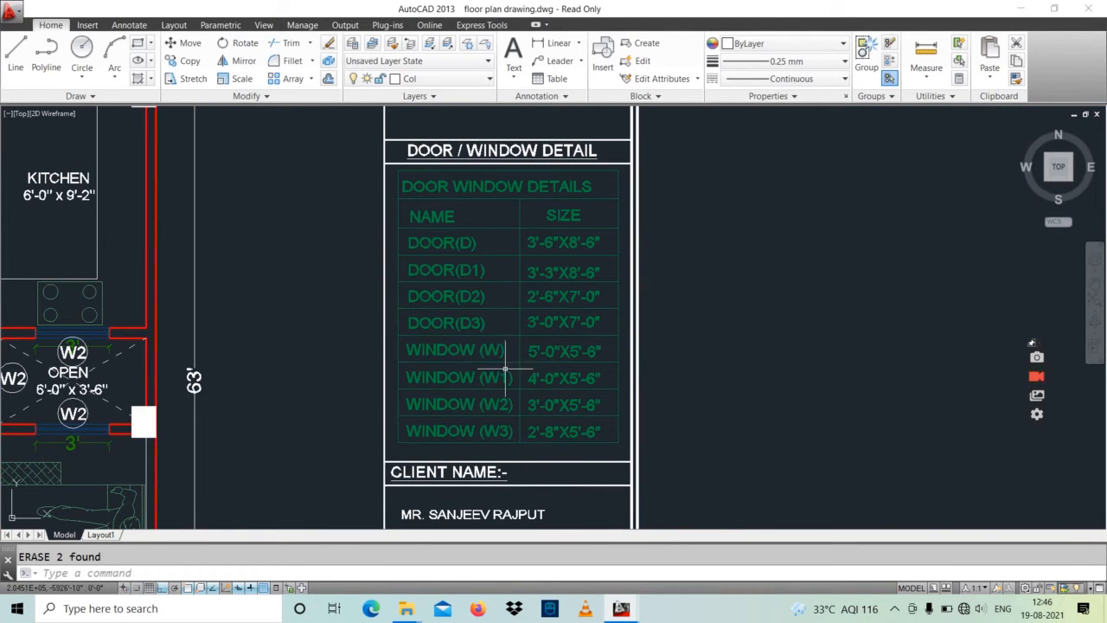
# Step: Look over the row of structural beam layout sheets below the floor plans, through to the beam section sheet
pyautogui.scroll(-8, 506, 369)
pyautogui.moveTo(520, 396)
pyautogui.mouseDown(button='middle')
pyautogui.moveTo(514, 370)
pyautogui.moveTo(407, 332)
pyautogui.moveTo(308, 116)
pyautogui.mouseUp(button='middle')
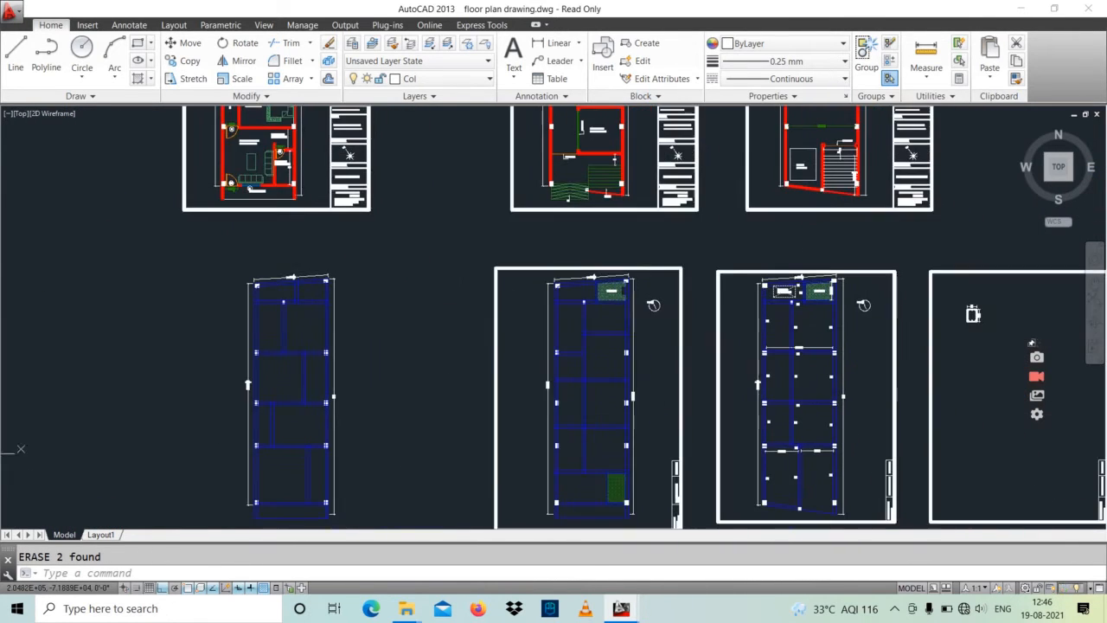
pyautogui.moveTo(496, 370)
pyautogui.mouseDown(button='middle')
pyautogui.moveTo(426, 317)
pyautogui.moveTo(389, 307)
pyautogui.mouseUp(button='middle')
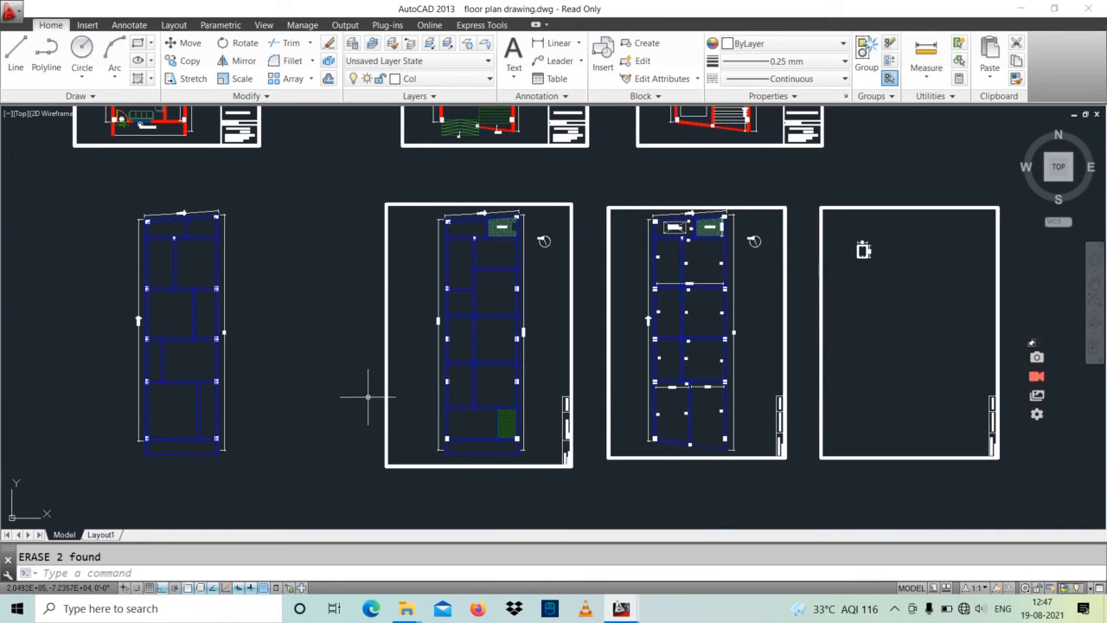
pyautogui.moveTo(244, 374); pyautogui.dragTo(333, 377, button='middle')
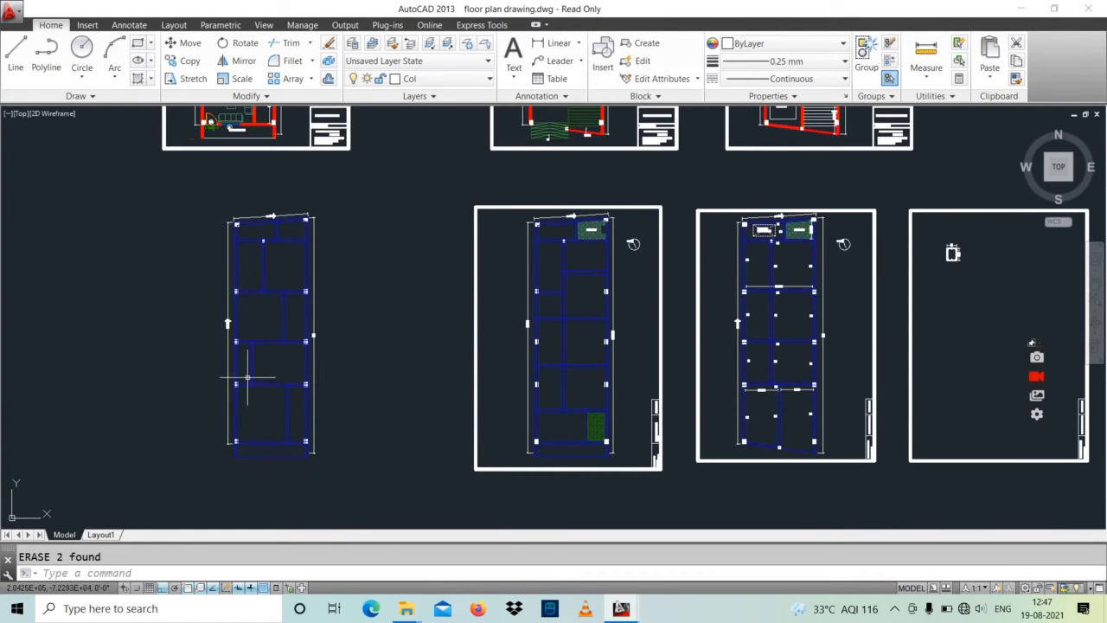
pyautogui.moveTo(247, 377); pyautogui.dragTo(272, 365, button='middle')
pyautogui.moveTo(657, 386); pyautogui.dragTo(344, 404, button='middle')
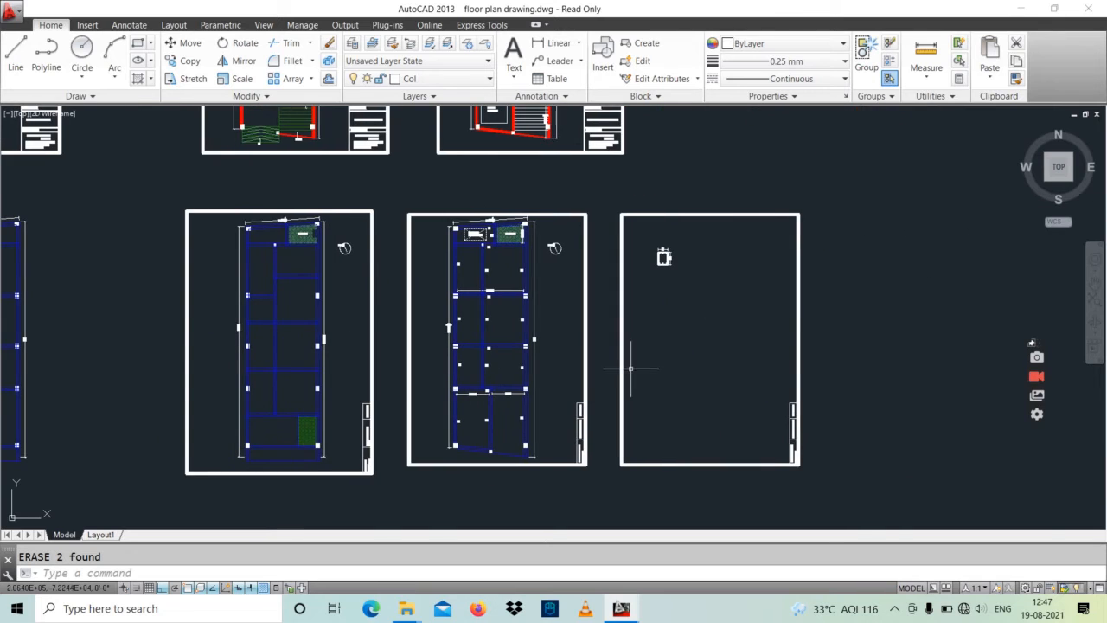
pyautogui.scroll(6, 682, 249)
pyautogui.scroll(-4, 671, 313)
# Step: Examine the Option - 2 beam plan's B1, B2 and B3 beams, columns and spans up to the O.T.S and sunken area
pyautogui.moveTo(545, 365)
pyautogui.mouseDown(button='middle')
pyautogui.moveTo(635, 289)
pyautogui.moveTo(616, 282)
pyautogui.mouseUp(button='middle')
pyautogui.scroll(4, 569, 441)
pyautogui.moveTo(562, 413)
pyautogui.mouseDown(button='middle')
pyautogui.moveTo(562, 469)
pyautogui.moveTo(516, 371)
pyautogui.moveTo(544, 416)
pyautogui.moveTo(581, 537)
pyautogui.mouseUp(button='middle')
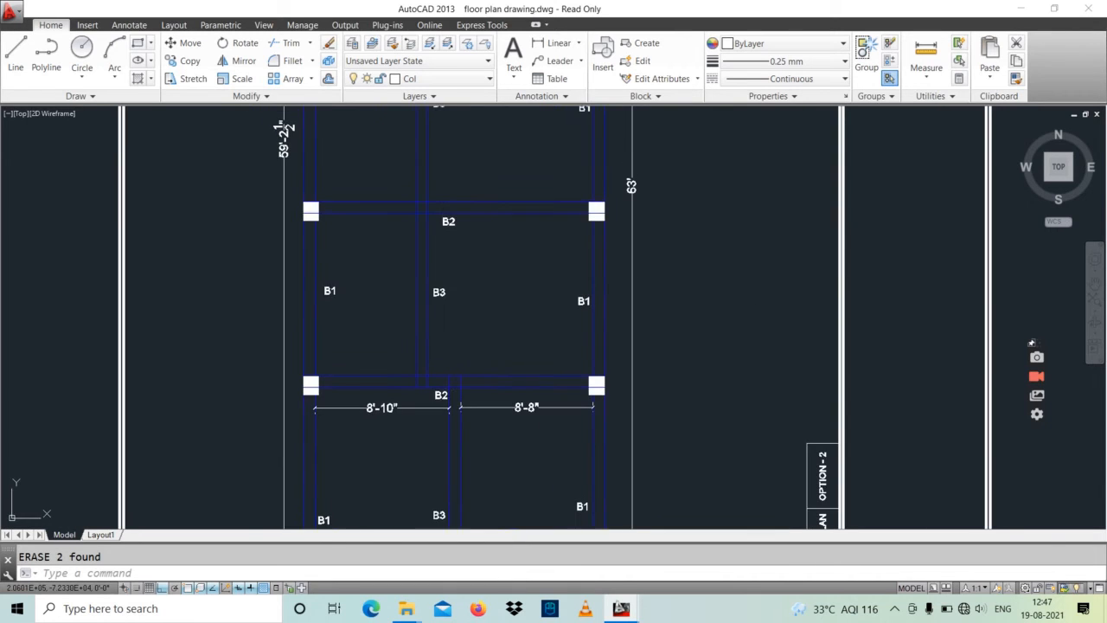
pyautogui.moveTo(532, 354); pyautogui.dragTo(540, 448, button='middle')
pyautogui.moveTo(536, 383); pyautogui.dragTo(548, 445, button='middle')
pyautogui.moveTo(522, 338); pyautogui.dragTo(534, 454, button='middle')
pyautogui.moveTo(527, 373); pyautogui.dragTo(519, 425, button='middle')
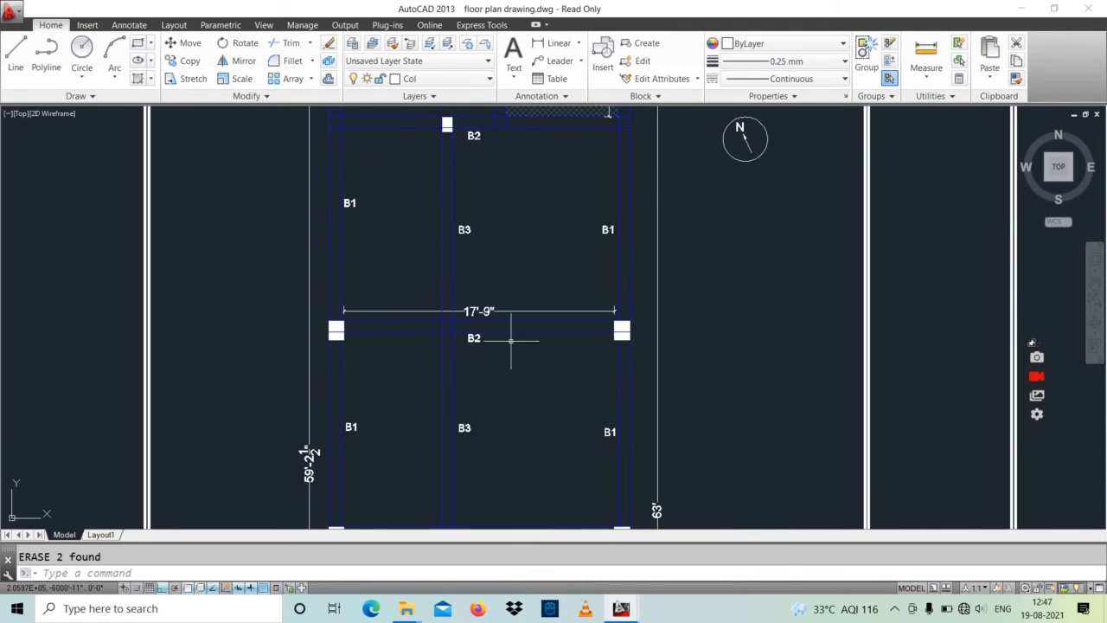
pyautogui.moveTo(512, 341)
pyautogui.mouseDown(button='middle')
pyautogui.moveTo(511, 408)
pyautogui.moveTo(520, 353)
pyautogui.moveTo(503, 404)
pyautogui.mouseUp(button='middle')
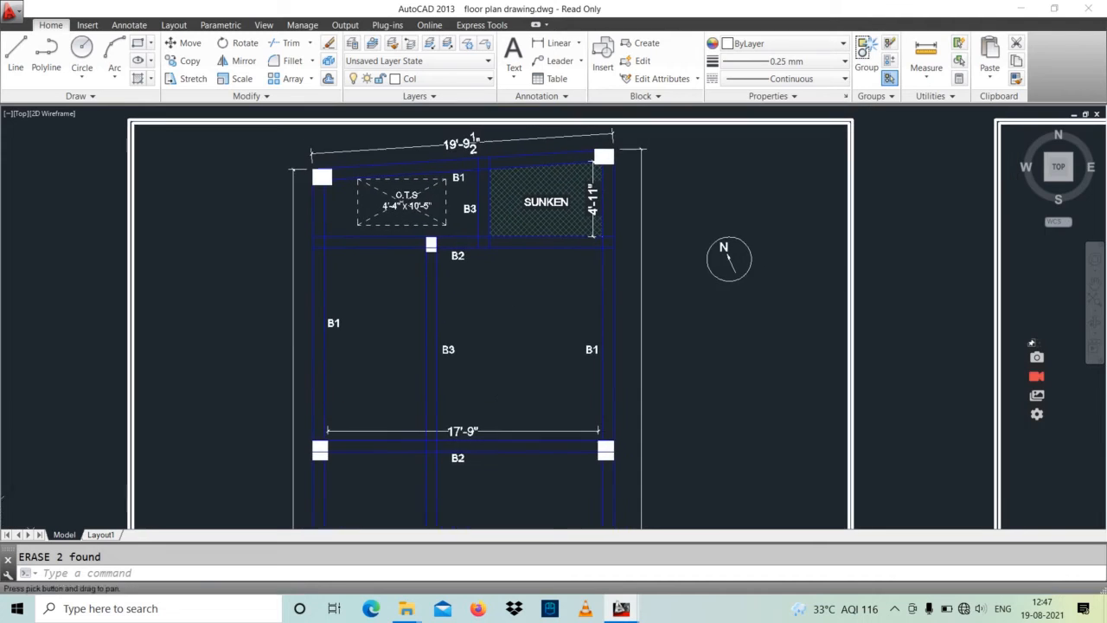
pyautogui.moveTo(515, 298)
pyautogui.mouseDown(button='middle')
pyautogui.moveTo(484, 327)
pyautogui.moveTo(494, 353)
pyautogui.mouseUp(button='middle')
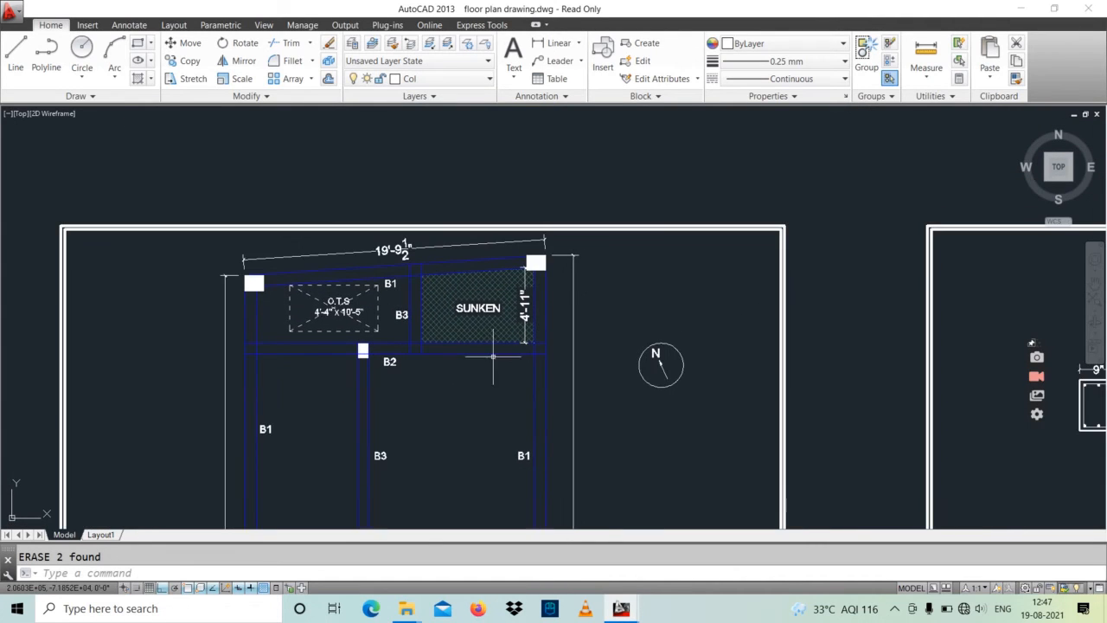
pyautogui.scroll(-3, 459, 363)
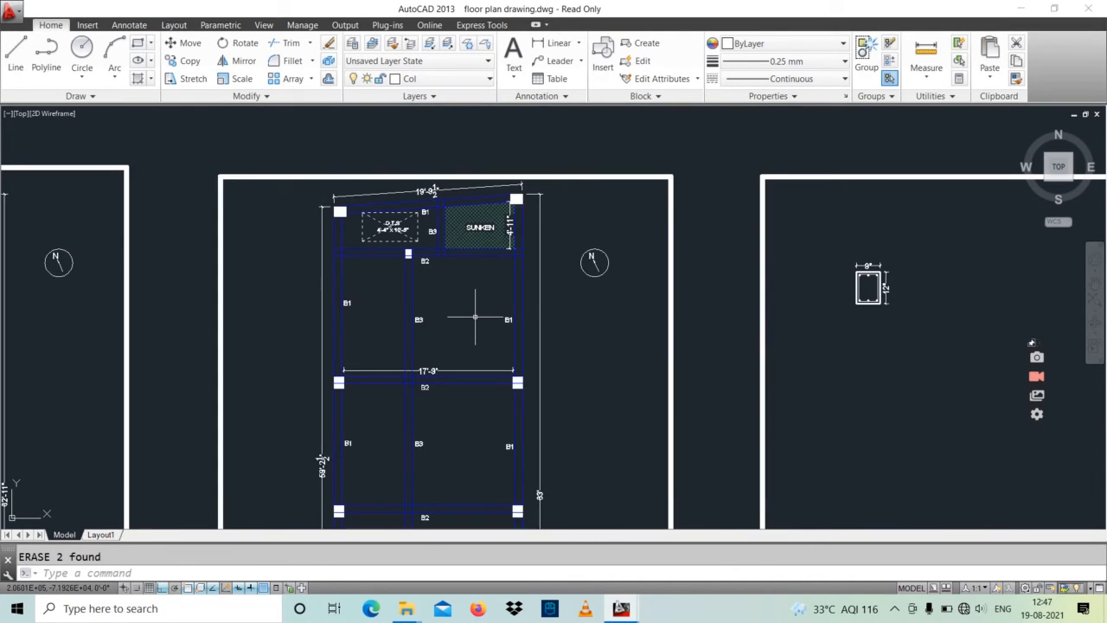
pyautogui.moveTo(459, 277)
pyautogui.mouseDown(button='middle')
pyautogui.moveTo(460, 303)
pyautogui.moveTo(440, 300)
pyautogui.mouseUp(button='middle')
pyautogui.moveTo(501, 374); pyautogui.dragTo(489, 330, button='middle')
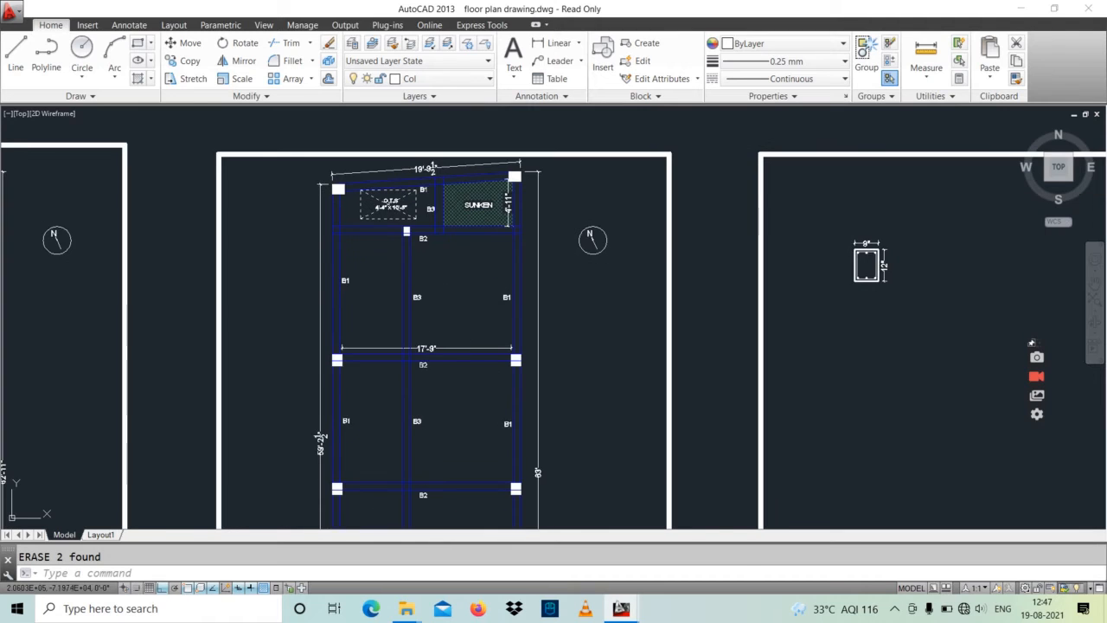
pyautogui.moveTo(439, 368); pyautogui.dragTo(408, 365, button='middle')
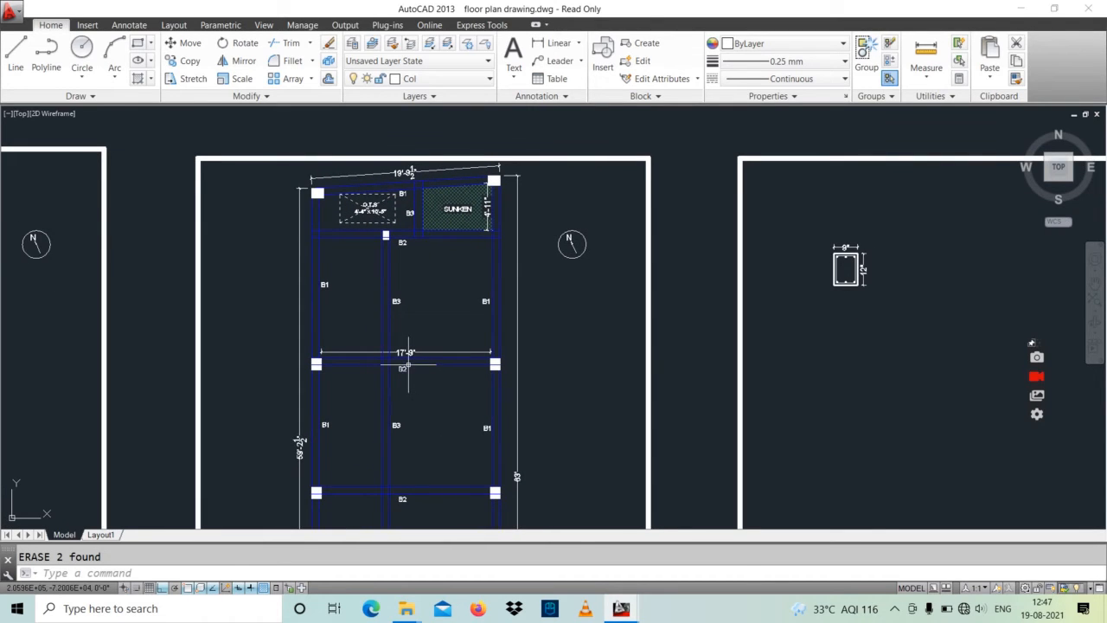
pyautogui.moveTo(410, 359); pyautogui.dragTo(411, 350, button='middle')
pyautogui.write('mt')
pyautogui.press('Return')
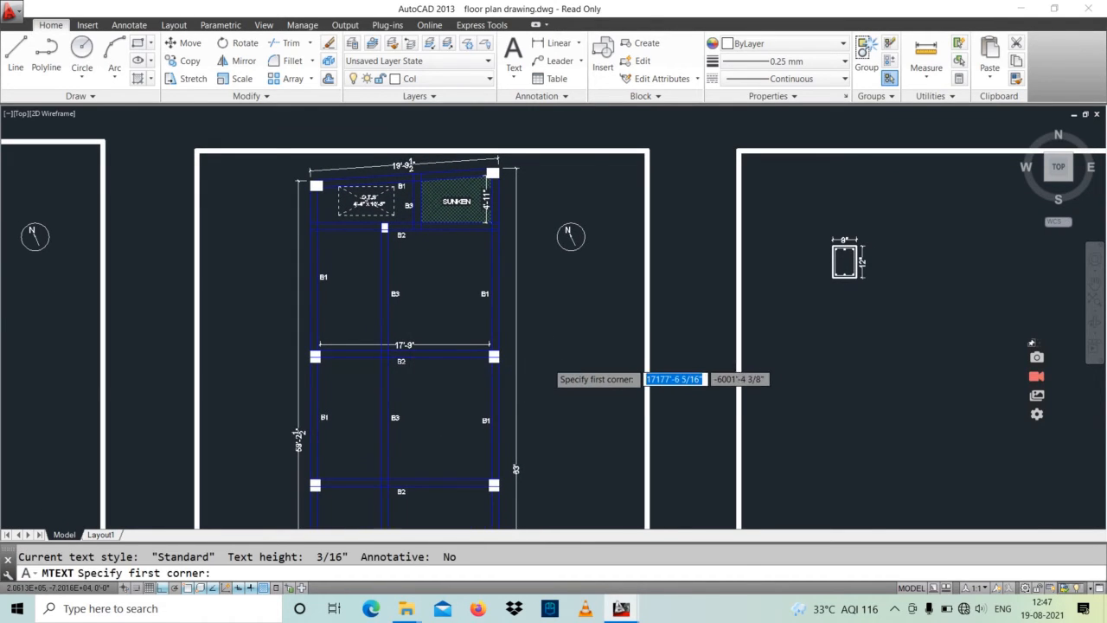
pyautogui.scroll(4, 548, 361)
pyautogui.click(530, 353)
pyautogui.click(603, 412)
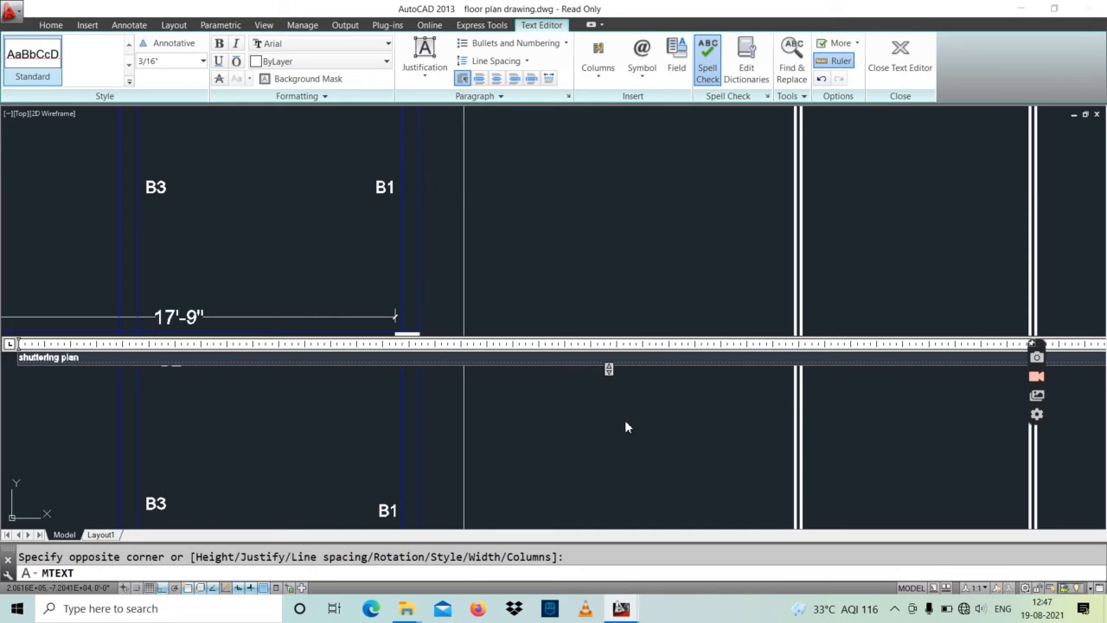
pyautogui.scroll(8, 169, 370)
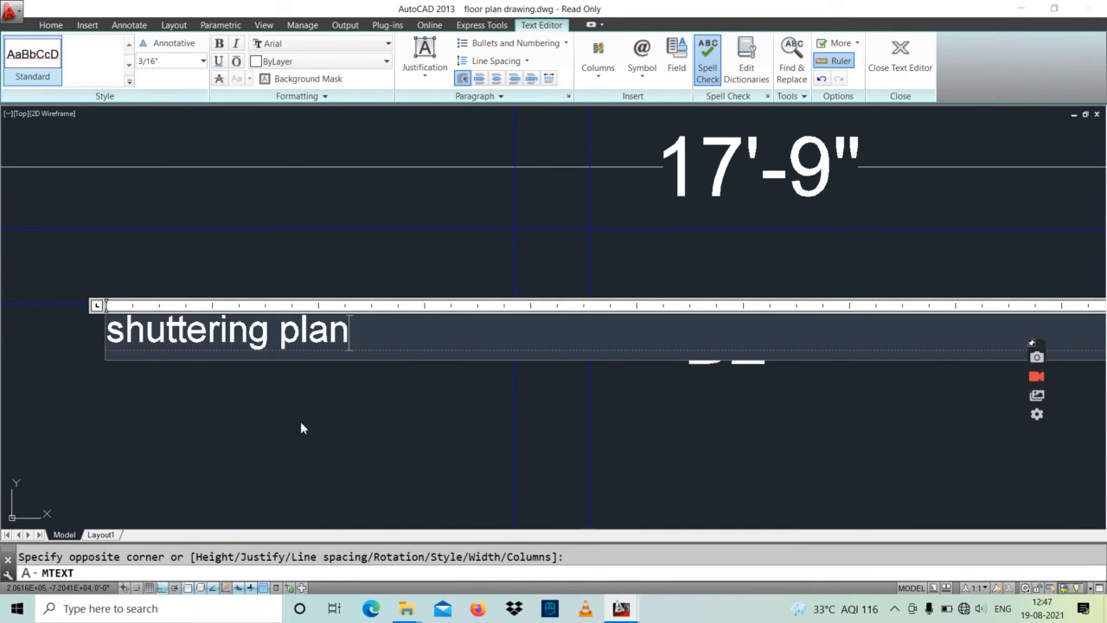
pyautogui.press('Escape')
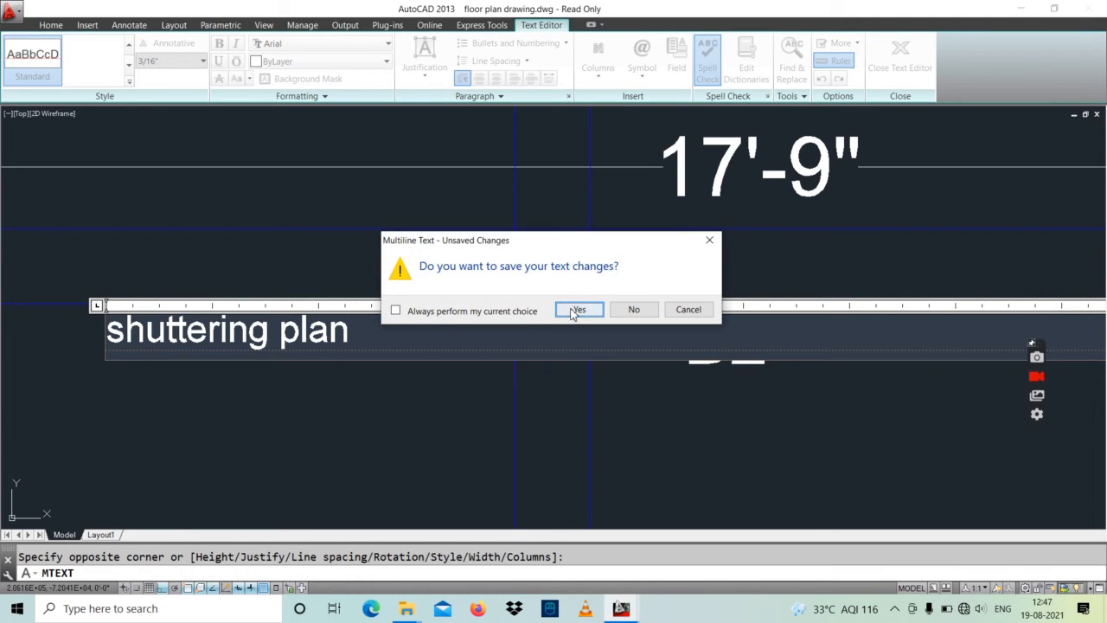
pyautogui.click(634, 310)
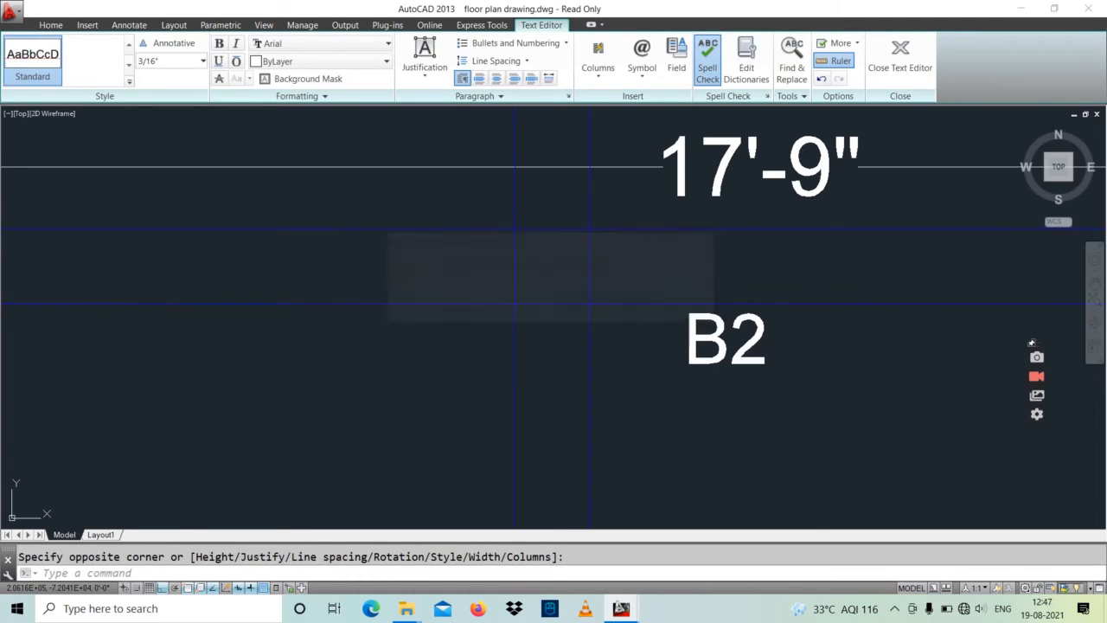
# Step: Examine the ground floor beam layout's sunken area and hatched corner, plus the spans and columns of the unframed beam layout beside it
pyautogui.scroll(-8, 536, 372)
pyautogui.scroll(-3, 494, 370)
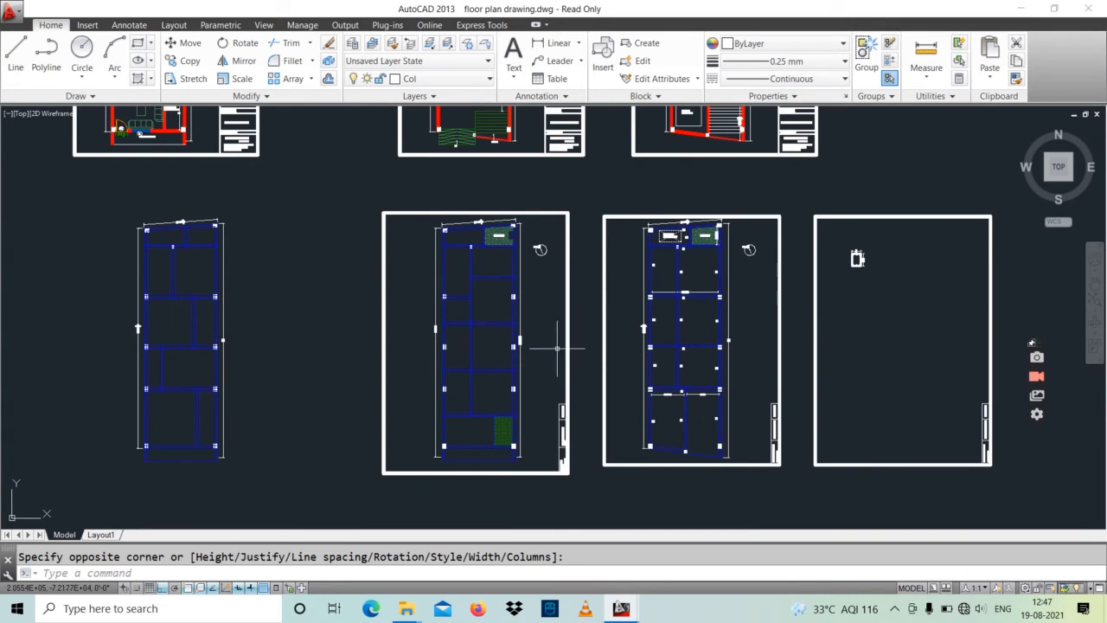
pyautogui.scroll(3, 510, 432)
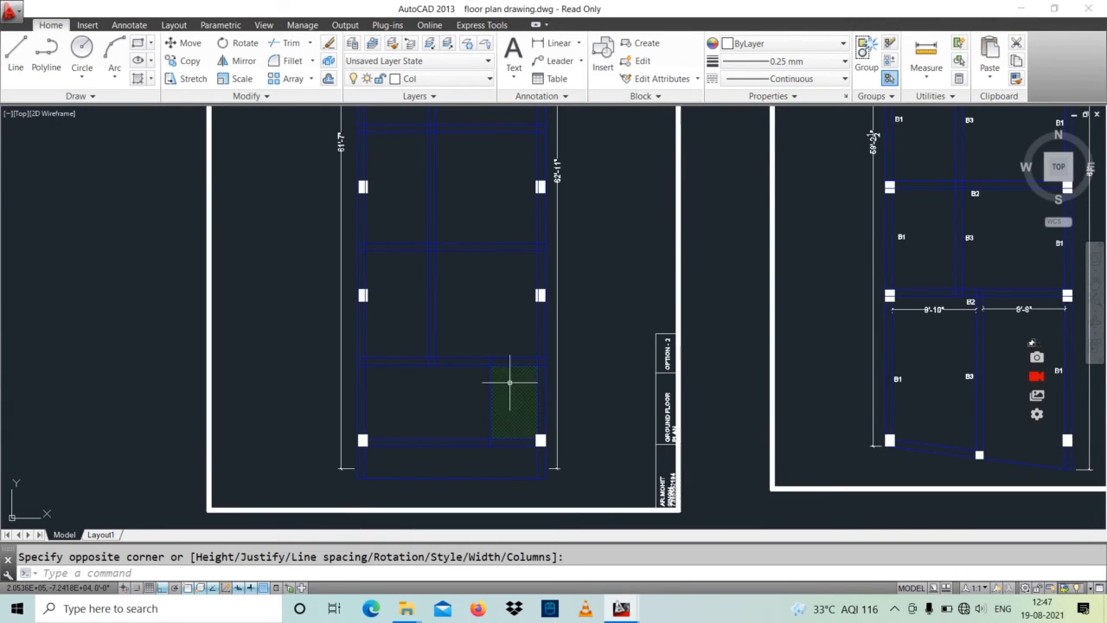
pyautogui.scroll(-1, 511, 389)
pyautogui.scroll(4, 497, 228)
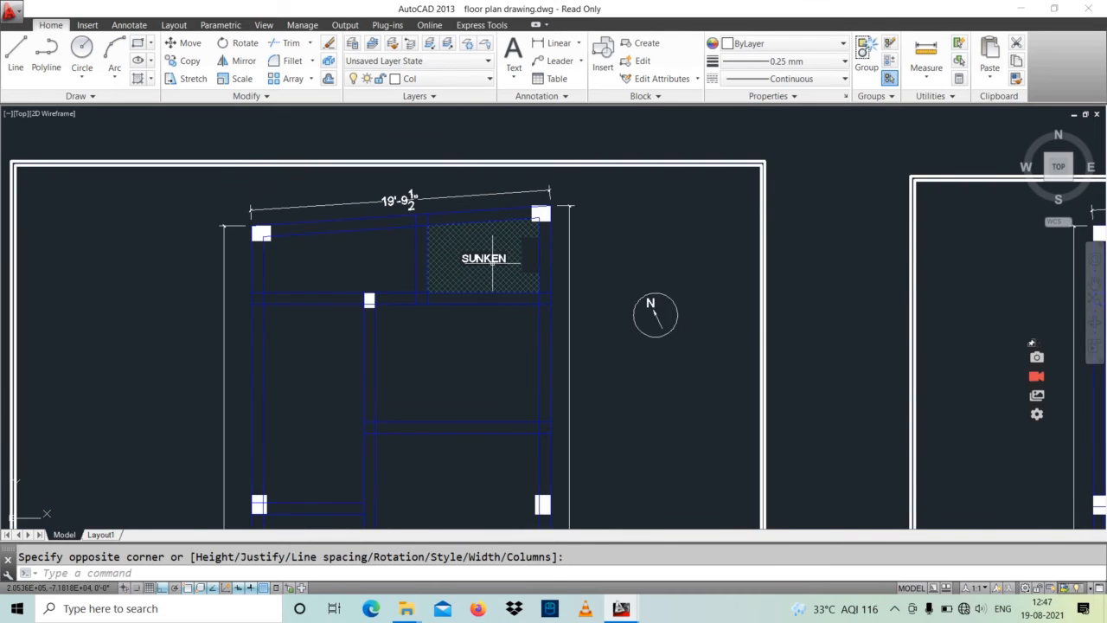
pyautogui.scroll(-6, 492, 257)
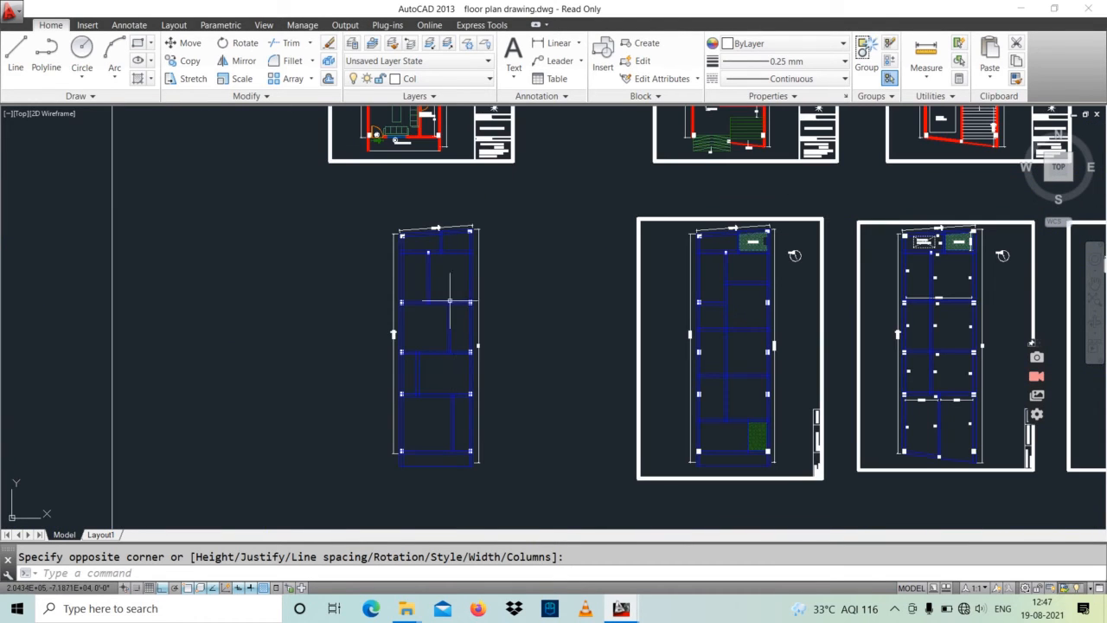
pyautogui.scroll(5, 464, 314)
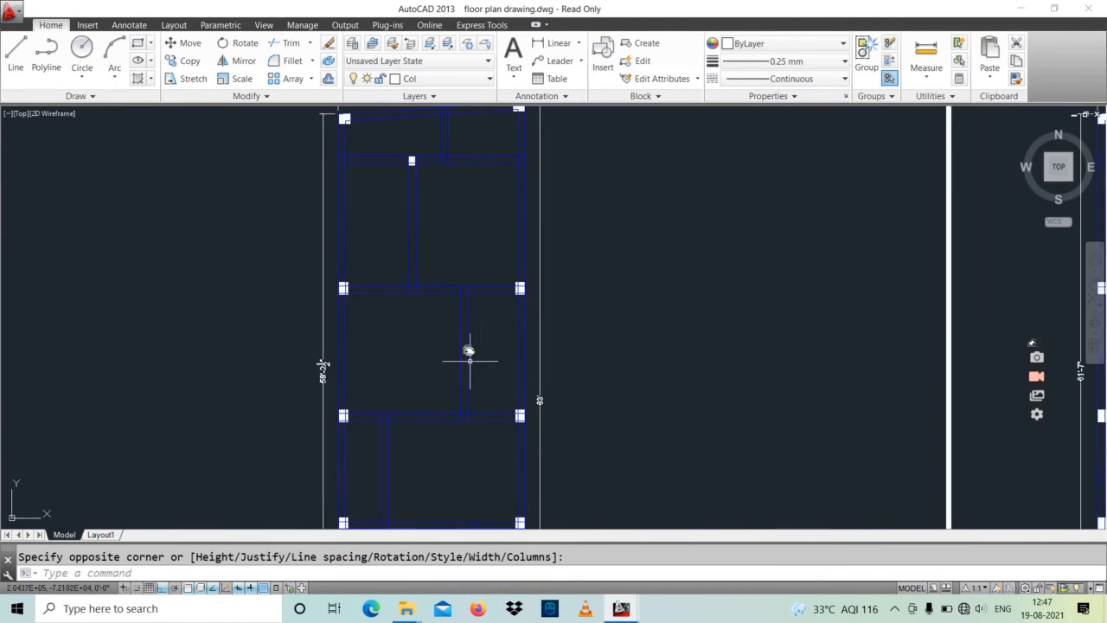
pyautogui.scroll(-3, 444, 353)
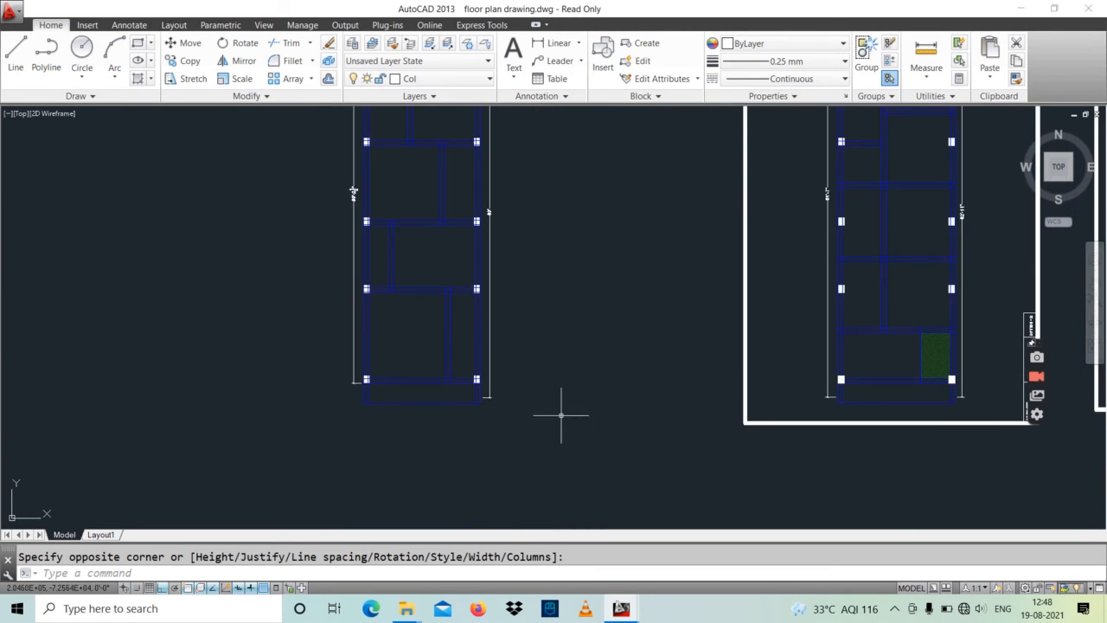
pyautogui.scroll(-6, 563, 381)
# Step: Inspect the footing plan's front footings along grid lines 5 to 7, including their sizes and the sloped front edge
pyautogui.moveTo(670, 406)
pyautogui.mouseDown(button='middle')
pyautogui.moveTo(601, 364)
pyautogui.moveTo(589, 311)
pyautogui.mouseUp(button='middle')
pyautogui.moveTo(571, 442)
pyautogui.mouseDown(button='middle')
pyautogui.moveTo(601, 365)
pyautogui.moveTo(597, 385)
pyautogui.mouseUp(button='middle')
pyautogui.scroll(6, 620, 405)
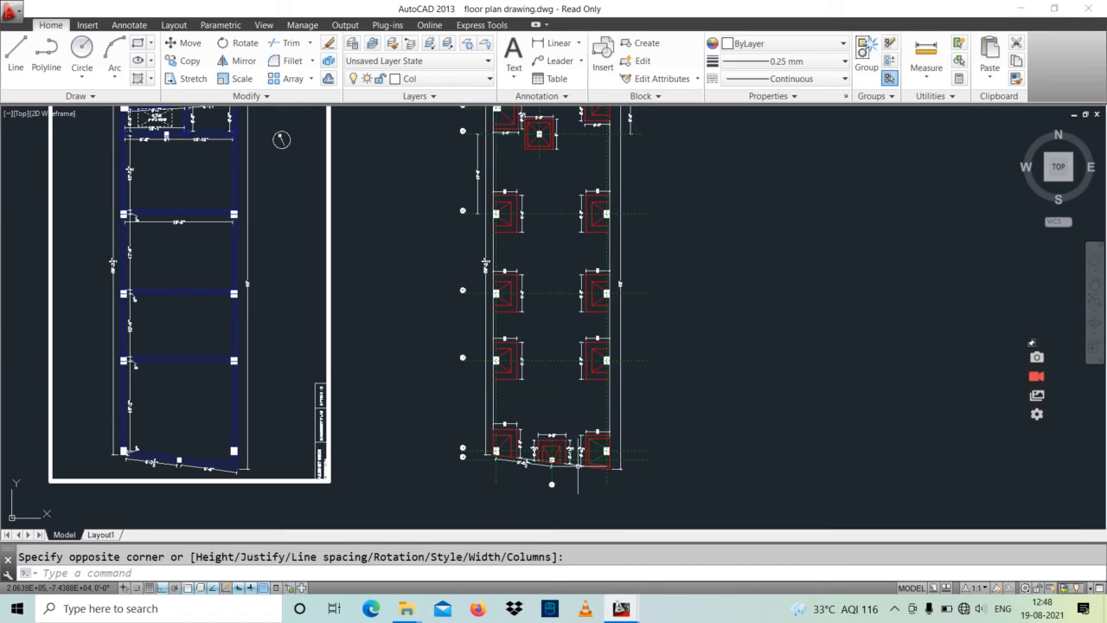
pyautogui.scroll(4, 575, 474)
pyautogui.moveTo(509, 445); pyautogui.dragTo(529, 441, button='middle')
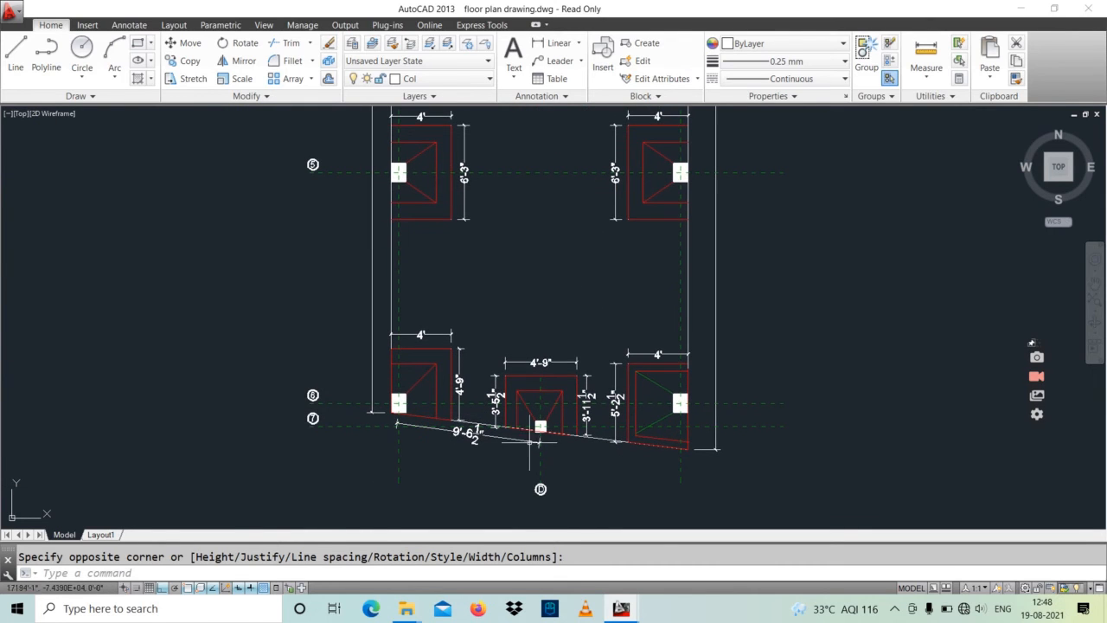
pyautogui.scroll(4, 513, 424)
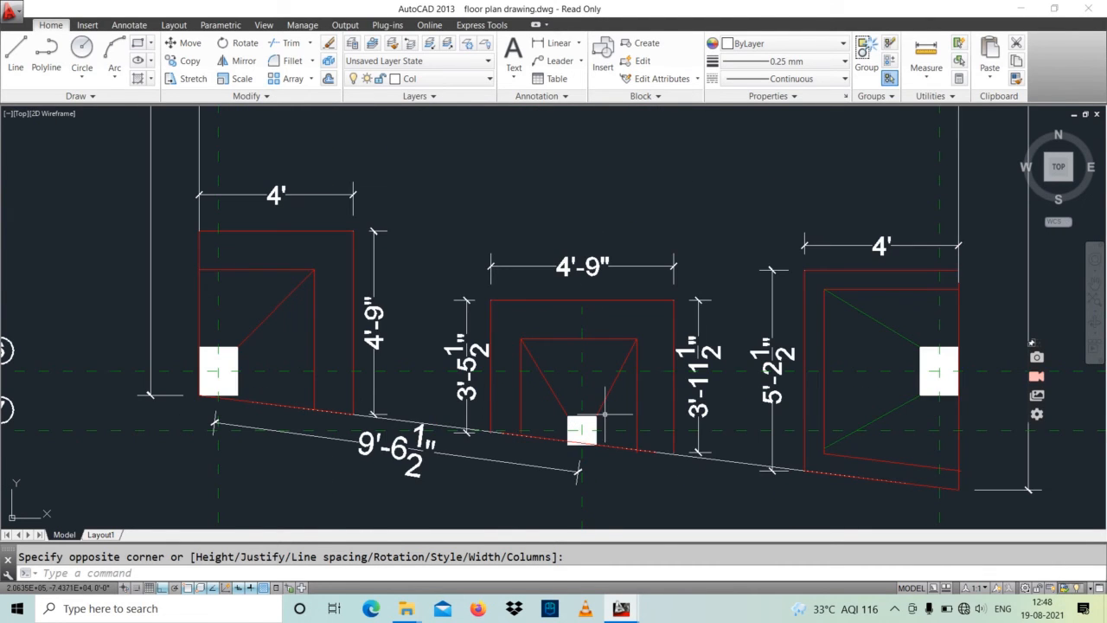
pyautogui.scroll(-2, 606, 415)
# Step: Look over the full drawing extents and examine the footing plan's rear footings around grids A, B, C and 1, 2
pyautogui.moveTo(636, 361); pyautogui.dragTo(633, 433, button='middle')
pyautogui.moveTo(577, 324)
pyautogui.mouseDown(button='middle')
pyautogui.moveTo(556, 390)
pyautogui.moveTo(542, 397)
pyautogui.moveTo(534, 476)
pyautogui.mouseUp(button='middle')
pyautogui.moveTo(504, 356); pyautogui.dragTo(493, 480, button='middle')
pyautogui.moveTo(502, 363); pyautogui.dragTo(501, 493, button='middle')
pyautogui.middleClick(506, 410)
pyautogui.middleClick(506, 410)
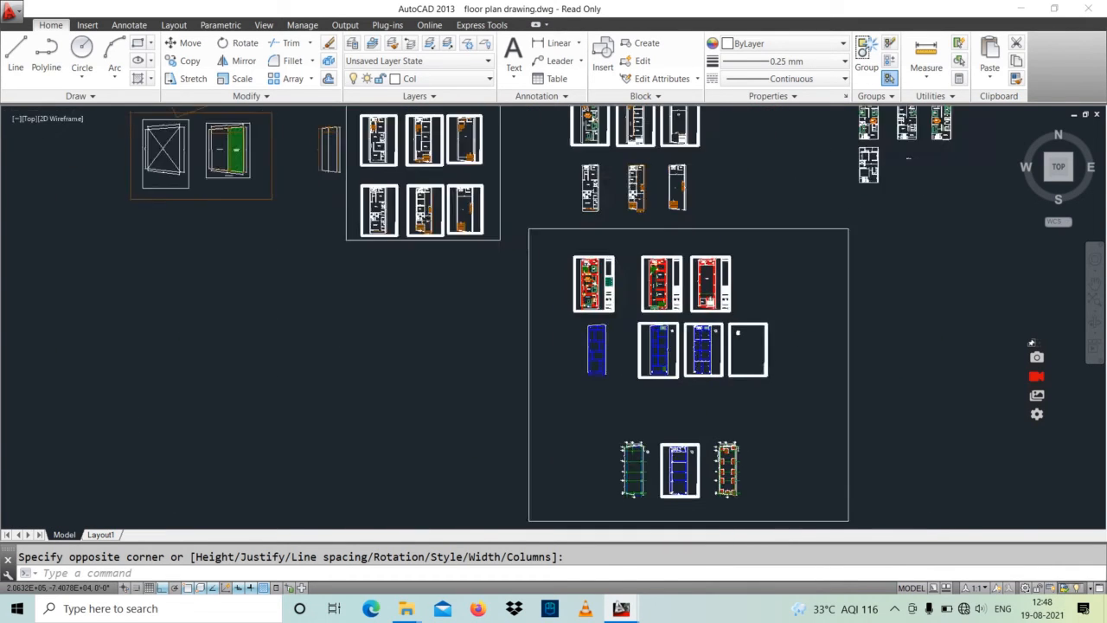
pyautogui.scroll(10, 526, 437)
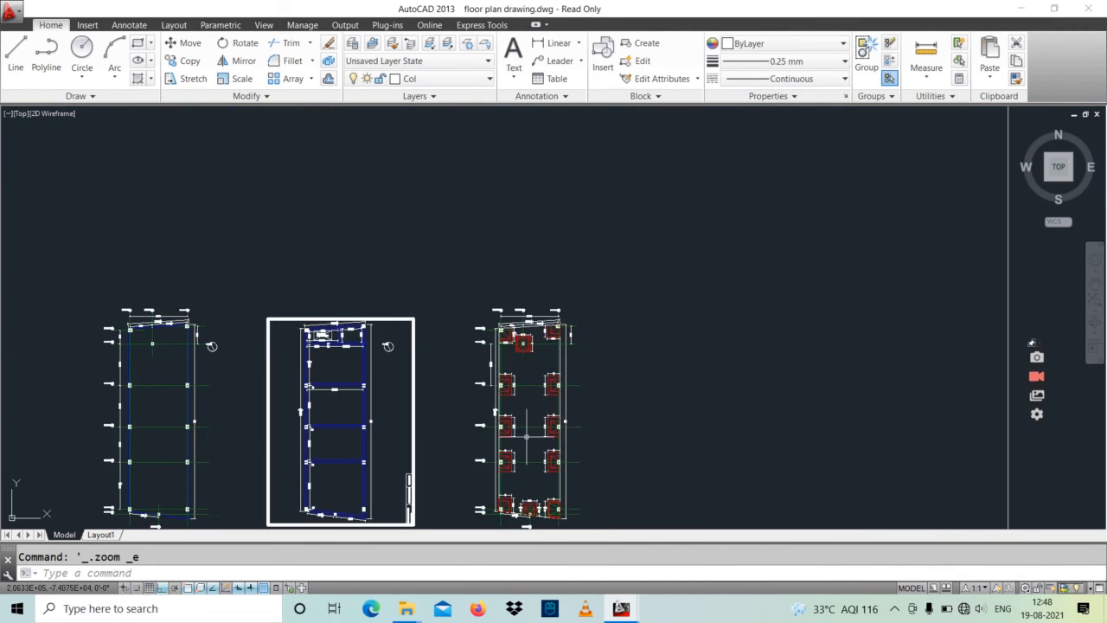
pyautogui.moveTo(523, 348); pyautogui.dragTo(525, 441, button='middle')
pyautogui.scroll(5, 511, 238)
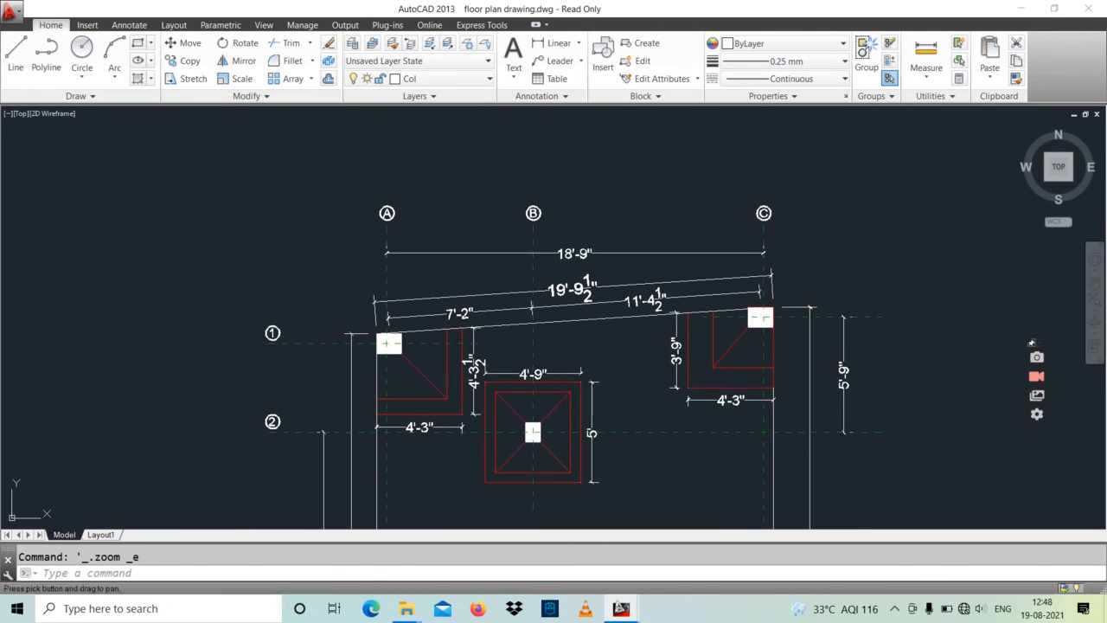
# Step: Examine the dimensioned beam plan beside the footing plan, covering its O.T.S, bay spans, beams and columns from rear to front
pyautogui.scroll(-5, 645, 283)
pyautogui.scroll(-3, 647, 280)
pyautogui.moveTo(397, 315); pyautogui.dragTo(544, 277, button='middle')
pyautogui.scroll(4, 522, 225)
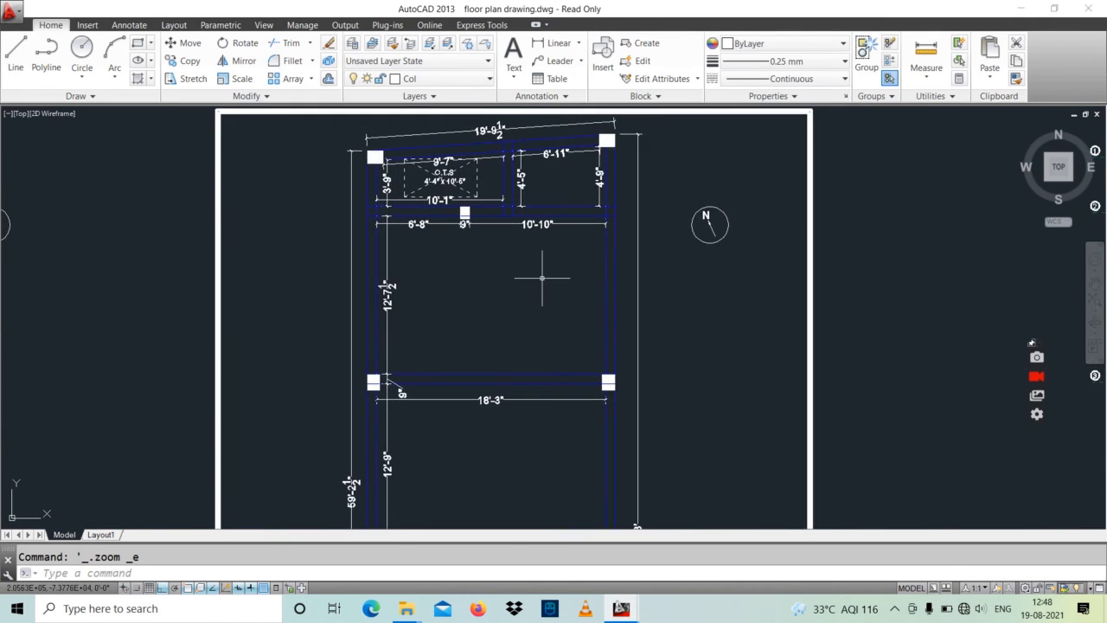
pyautogui.scroll(-2, 543, 277)
pyautogui.moveTo(571, 323); pyautogui.dragTo(547, 209, button='middle')
pyautogui.moveTo(572, 364); pyautogui.dragTo(566, 197, button='middle')
pyautogui.scroll(4, 486, 418)
pyautogui.moveTo(480, 350); pyautogui.dragTo(499, 453, button='middle')
pyautogui.scroll(-2, 496, 409)
pyautogui.scroll(-2, 494, 289)
pyautogui.moveTo(494, 289)
pyautogui.mouseDown(button='middle')
pyautogui.moveTo(501, 530)
pyautogui.moveTo(507, 307)
pyautogui.mouseUp(button='middle')
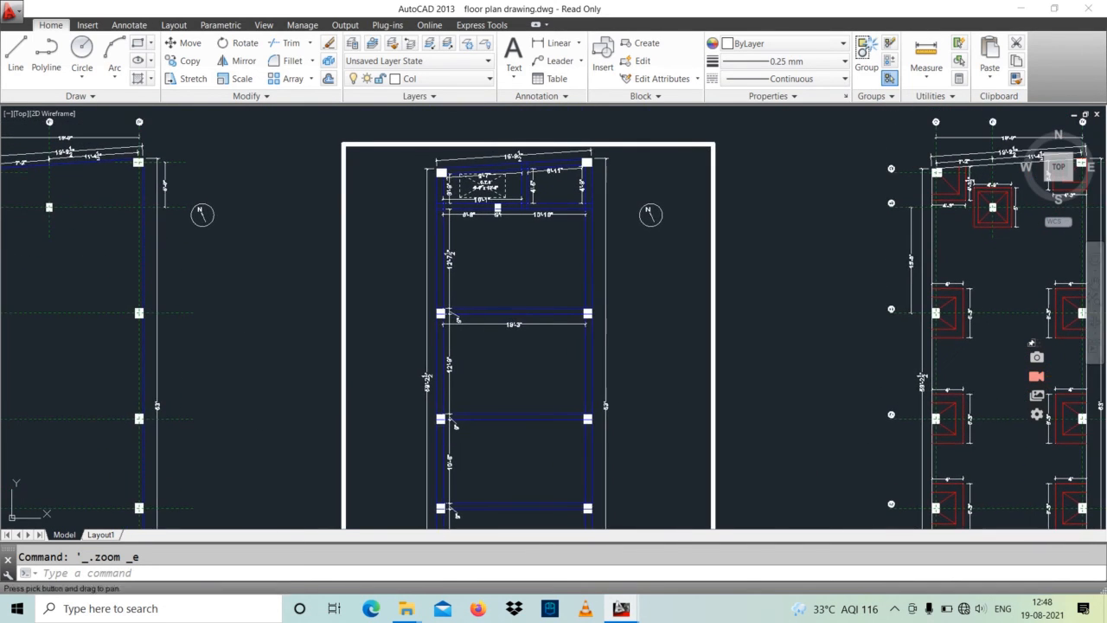
# Step: Inspect the column centre-line plan's grid spacings from grids A to C at the rear through to grids 6, 7 and D
pyautogui.moveTo(415, 353); pyautogui.dragTo(720, 286, button='middle')
pyautogui.moveTo(511, 372); pyautogui.dragTo(528, 426, button='middle')
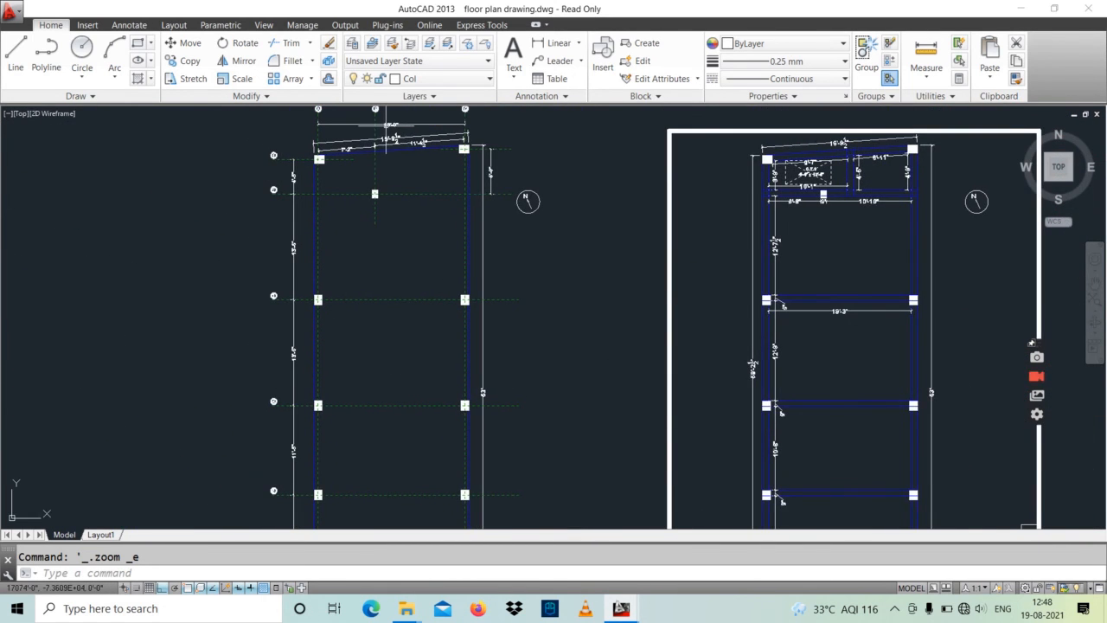
pyautogui.scroll(4, 391, 139)
pyautogui.moveTo(375, 200); pyautogui.dragTo(384, 309, button='middle')
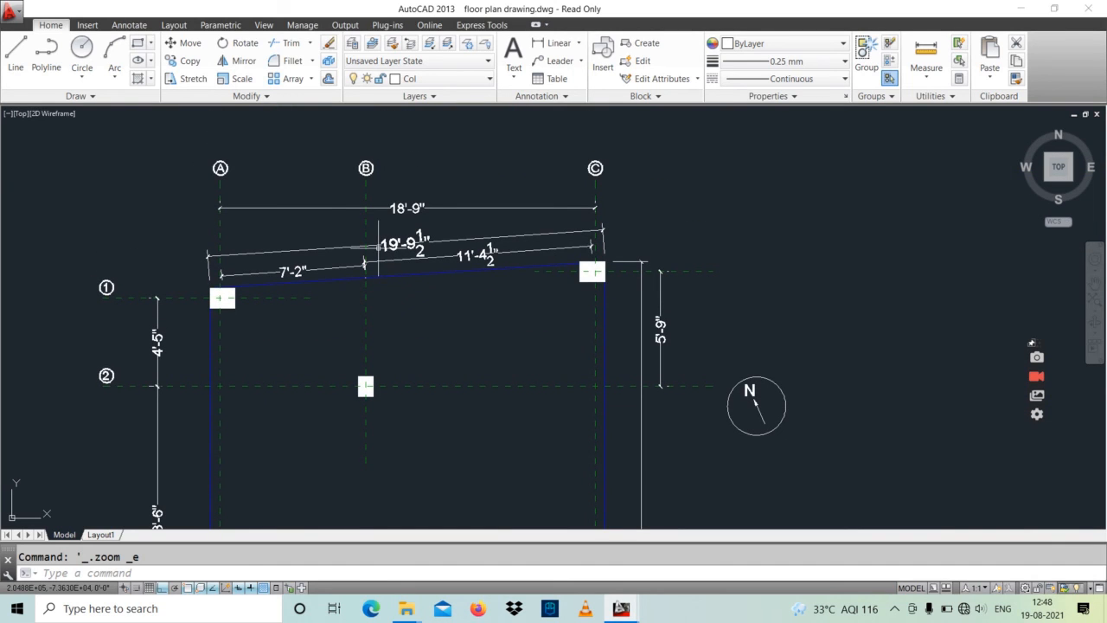
pyautogui.scroll(-2, 523, 283)
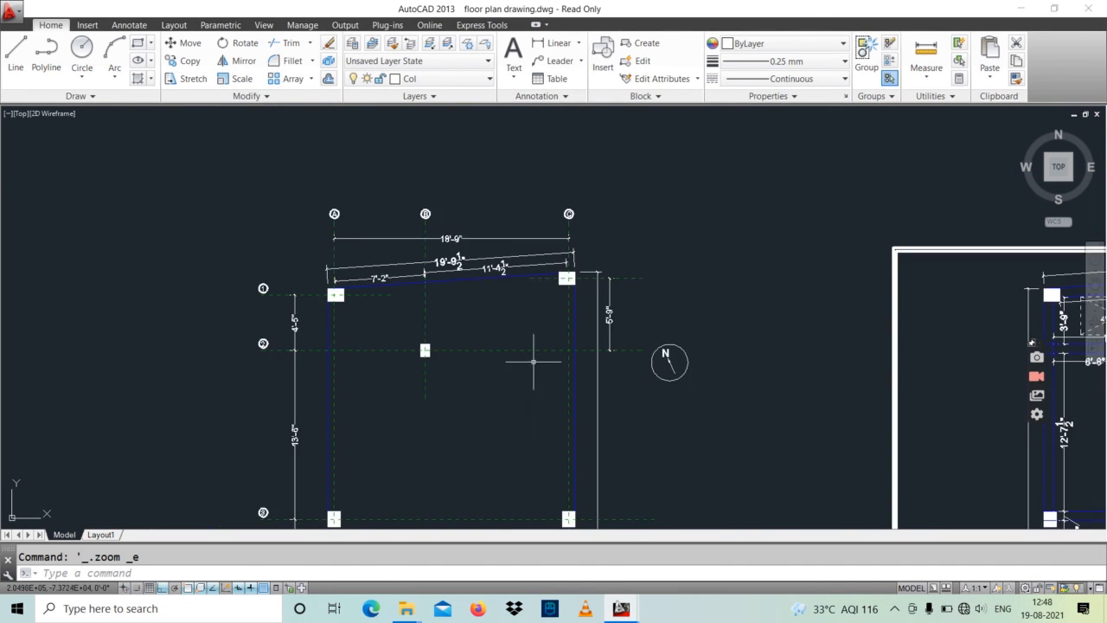
pyautogui.moveTo(534, 363); pyautogui.dragTo(531, 237, button='middle')
pyautogui.moveTo(517, 292); pyautogui.dragTo(516, 192, button='middle')
pyautogui.moveTo(511, 326); pyautogui.dragTo(503, 211, button='middle')
pyautogui.moveTo(525, 371); pyautogui.dragTo(509, 260, button='middle')
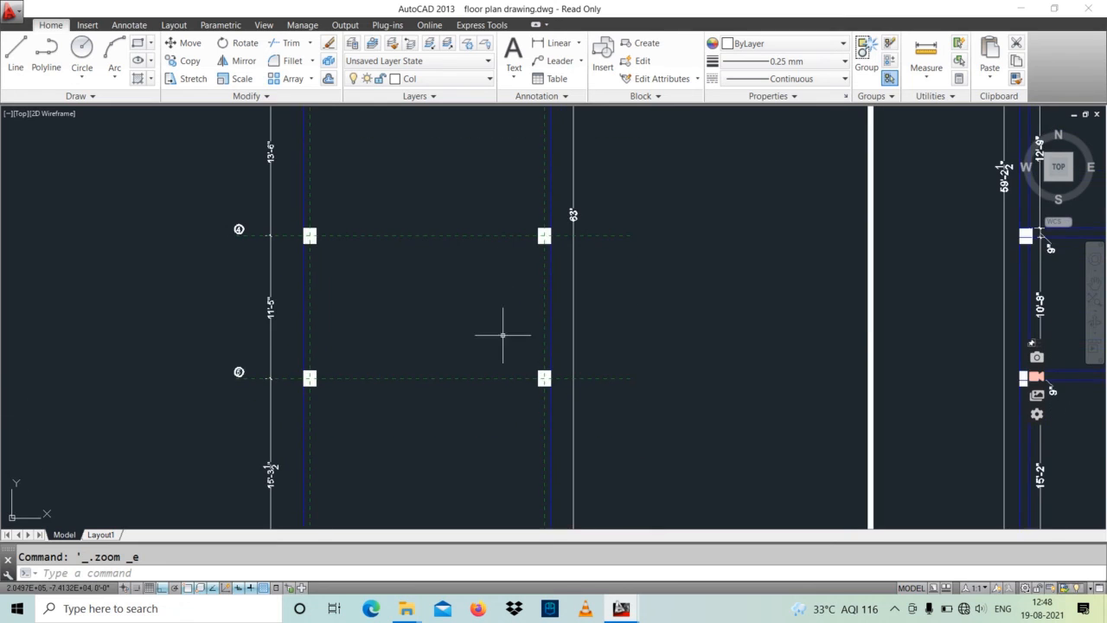
pyautogui.moveTo(503, 334)
pyautogui.mouseDown(button='middle')
pyautogui.moveTo(491, 212)
pyautogui.moveTo(494, 237)
pyautogui.mouseUp(button='middle')
pyautogui.scroll(2, 461, 390)
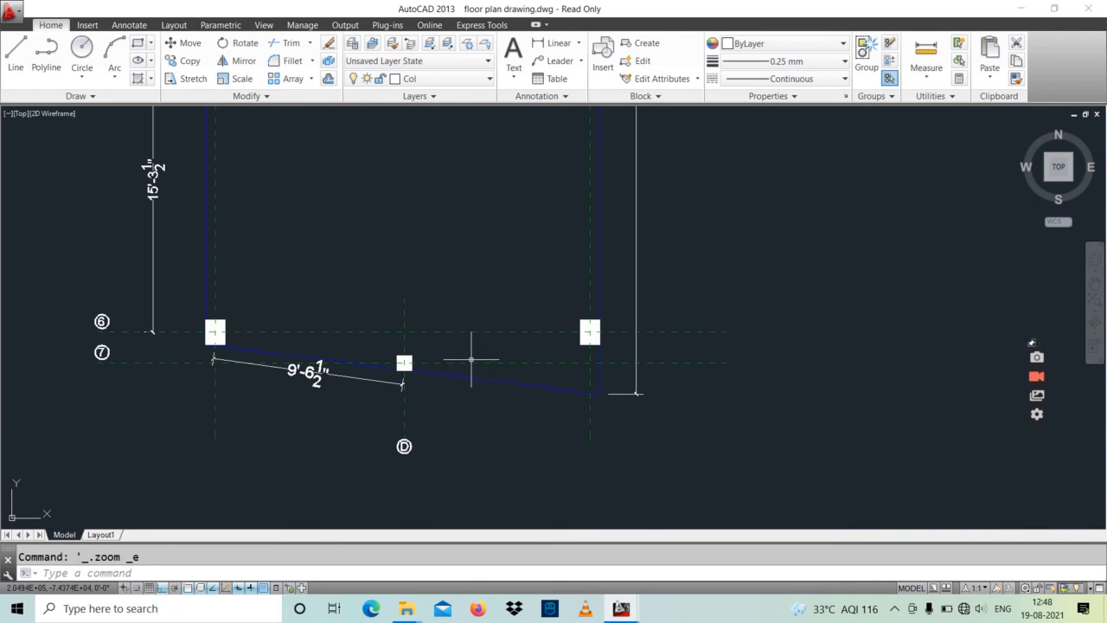
pyautogui.scroll(-6, 469, 358)
pyautogui.moveTo(396, 349); pyautogui.dragTo(395, 356, button='middle')
pyautogui.moveTo(399, 306); pyautogui.dragTo(389, 397, button='middle')
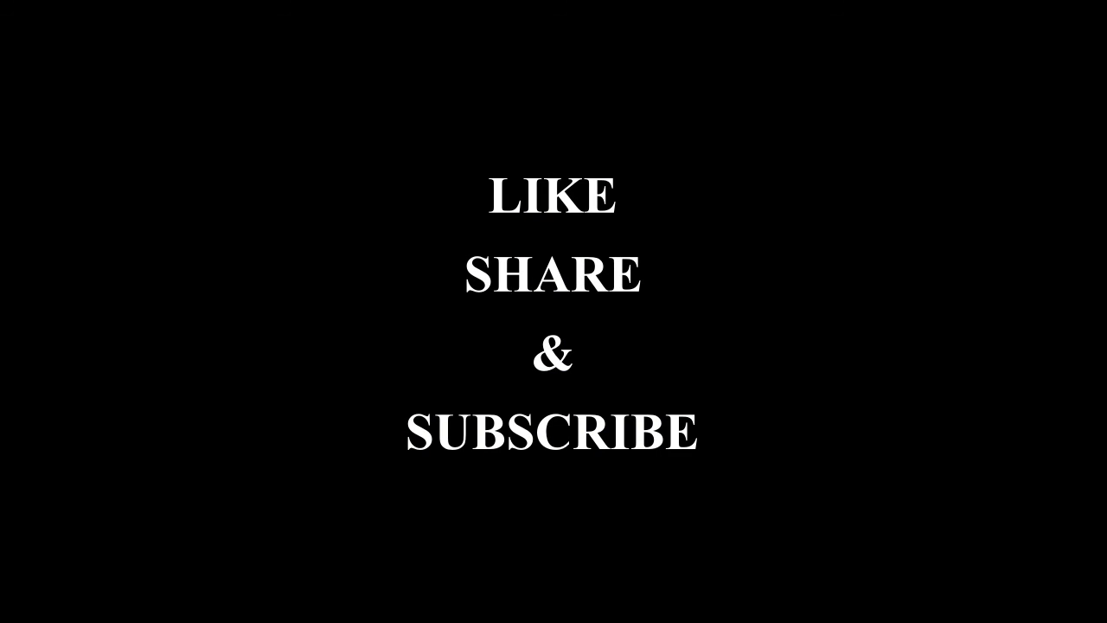